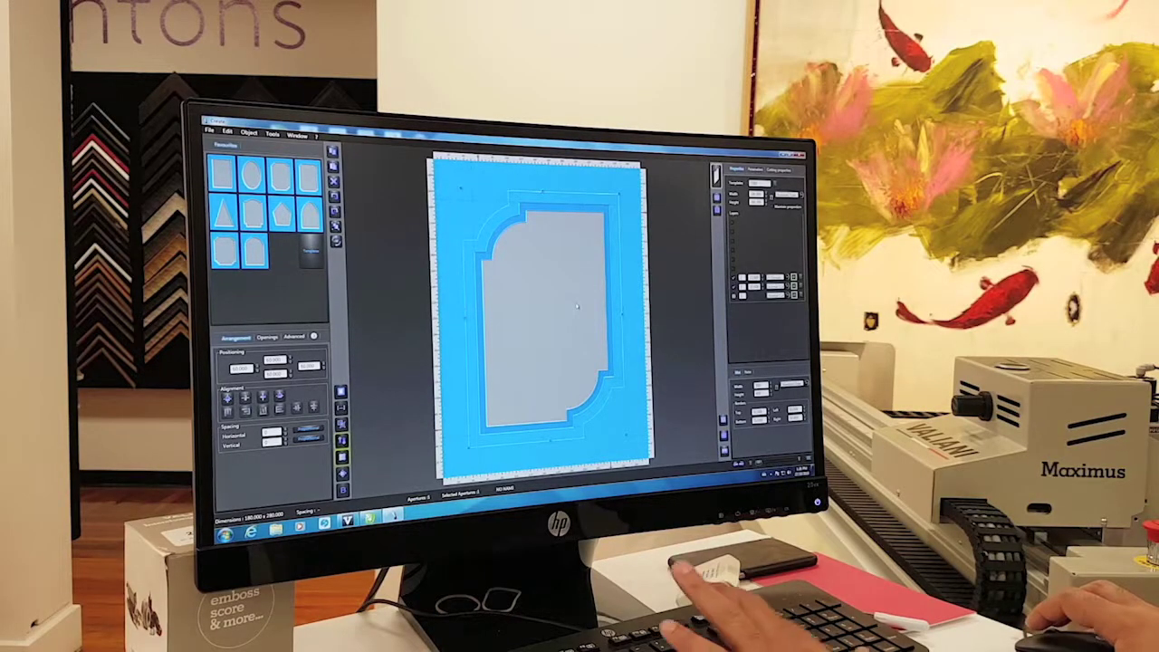
- Delete the shaped opening and add a single rectangular opening to the mat
key("Delete")
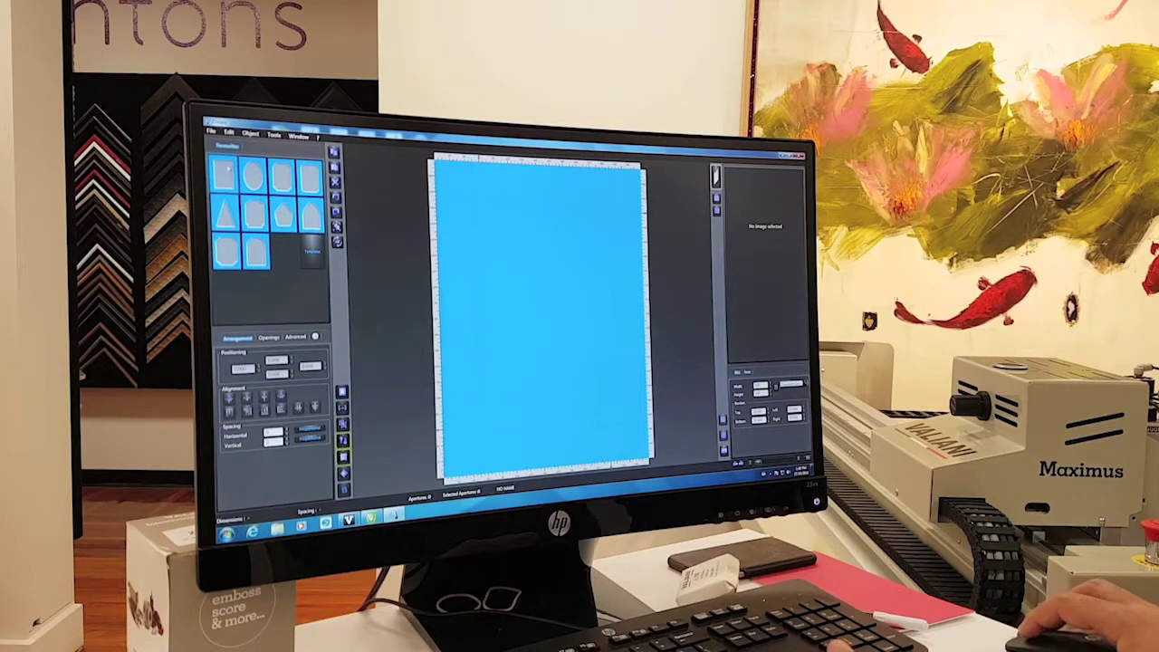
left_click(232, 177)
left_click_drag(611, 210, 547, 331)
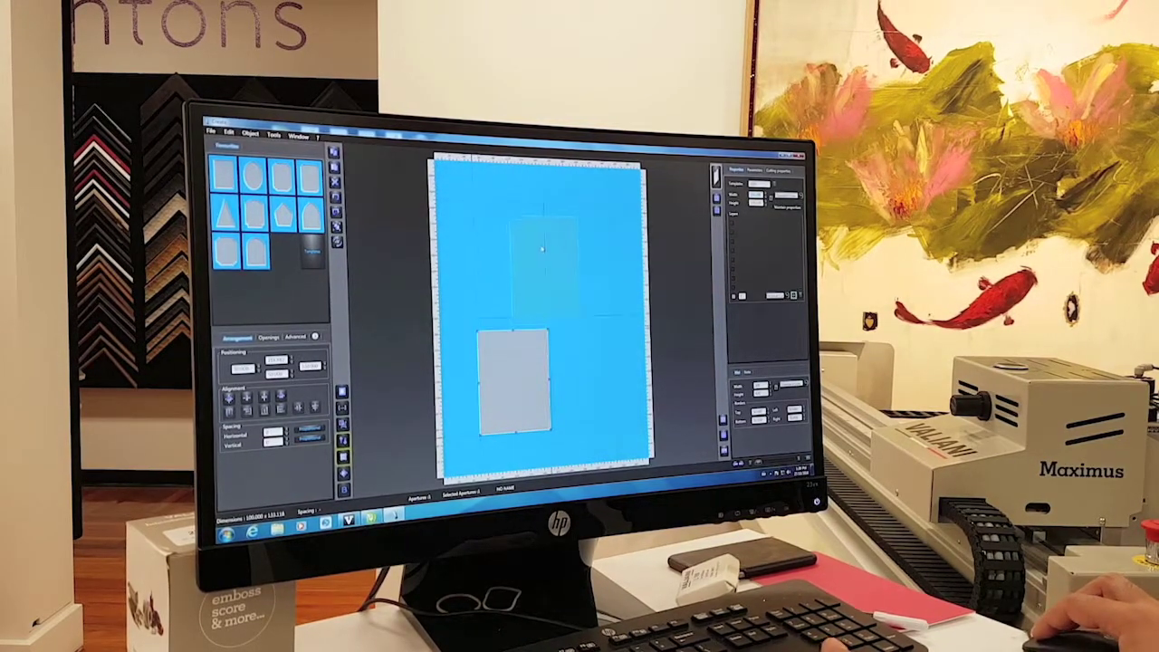
left_click_drag(542, 250, 545, 299)
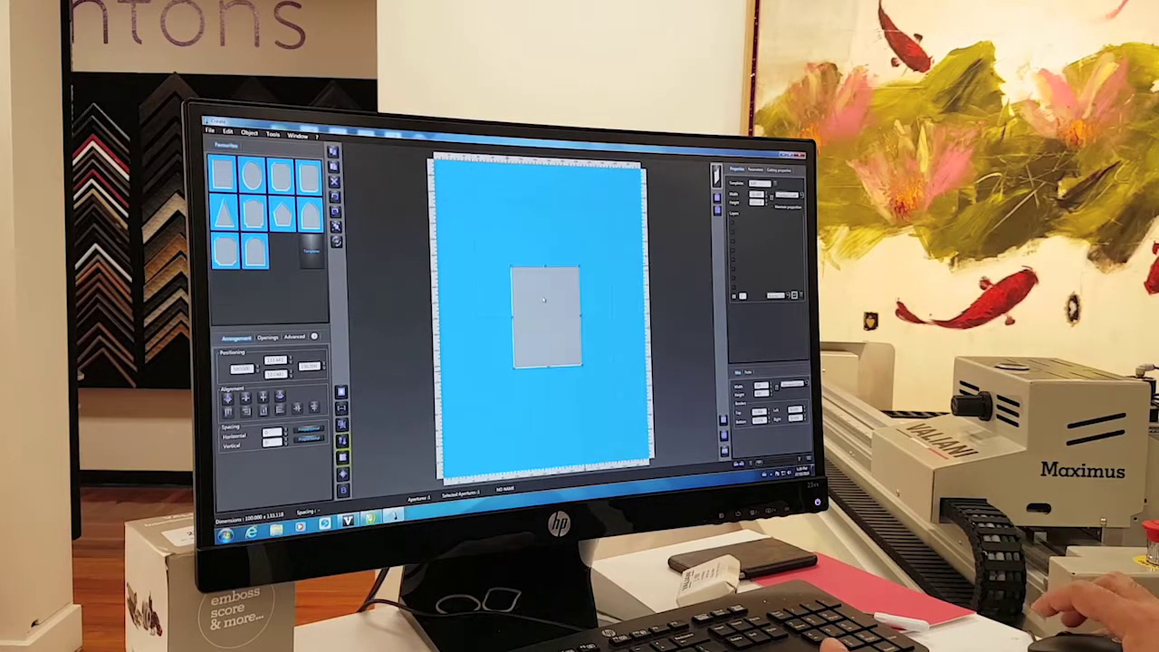
key("Up")
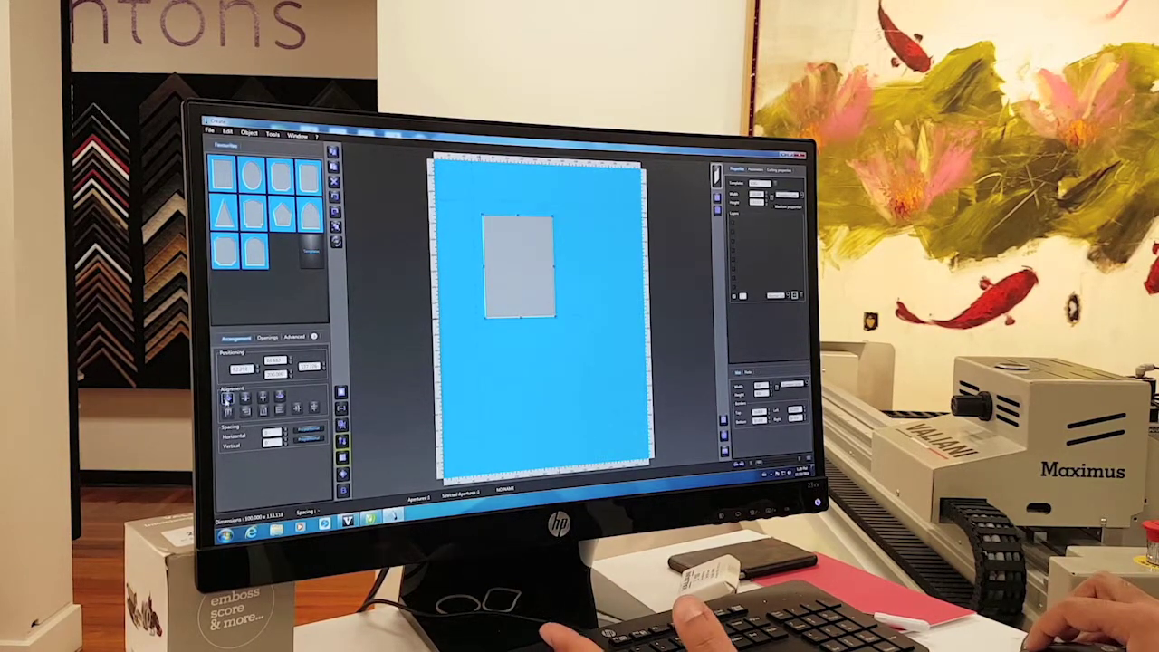
key("ctrl+z")
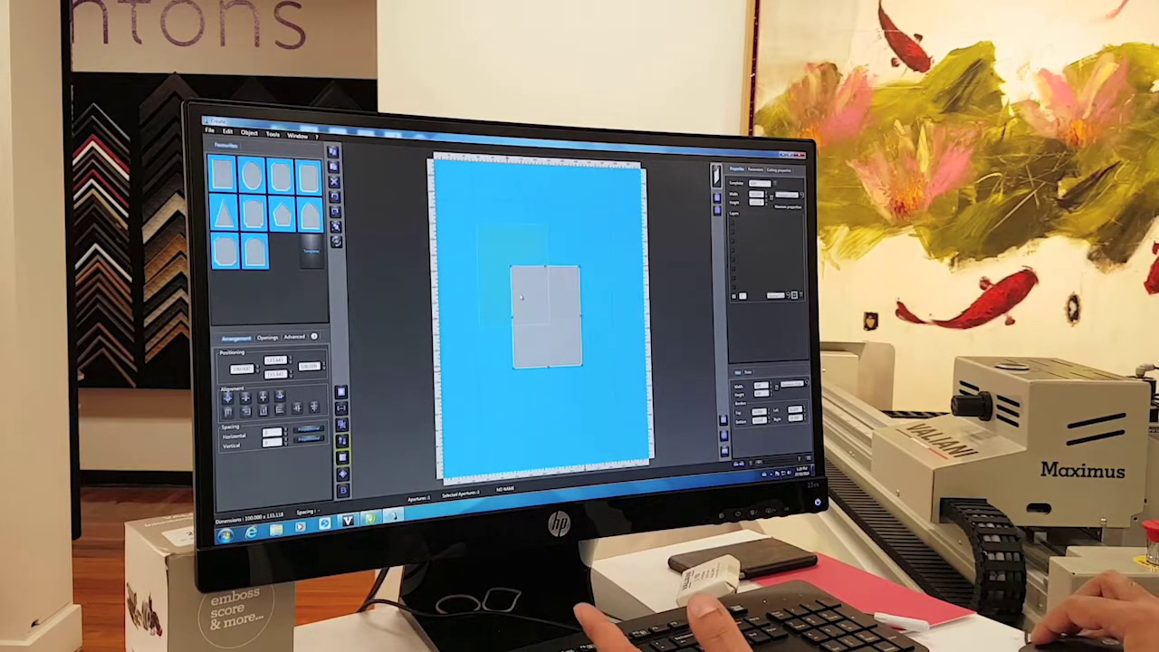
key("ctrl+shift+z")
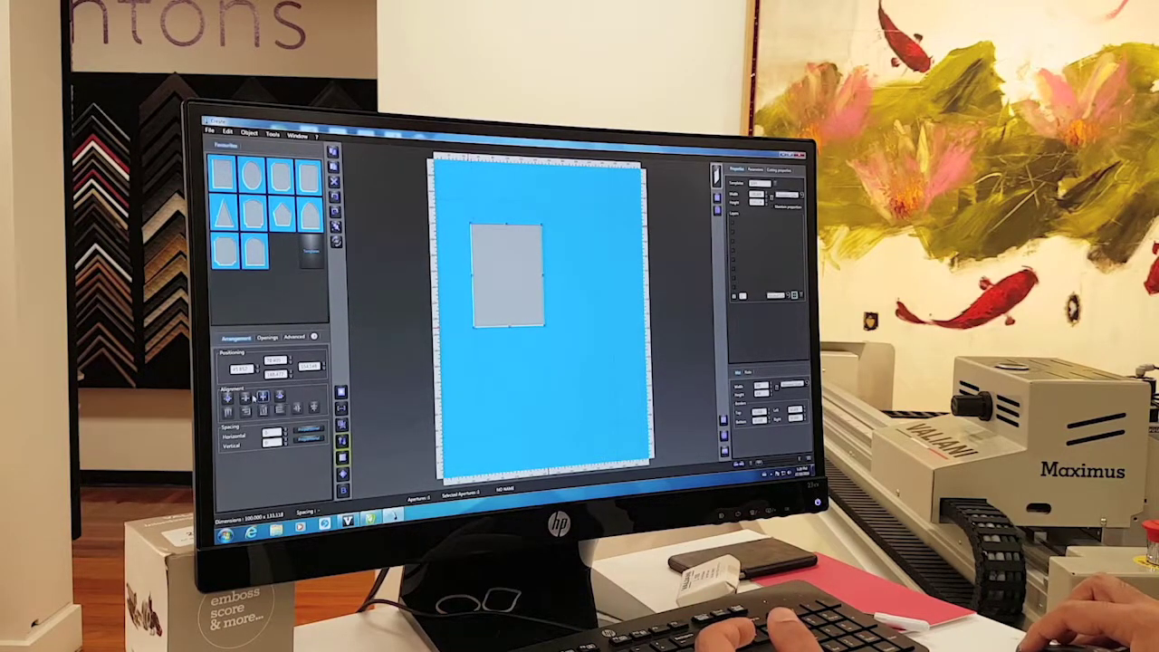
key("Right")
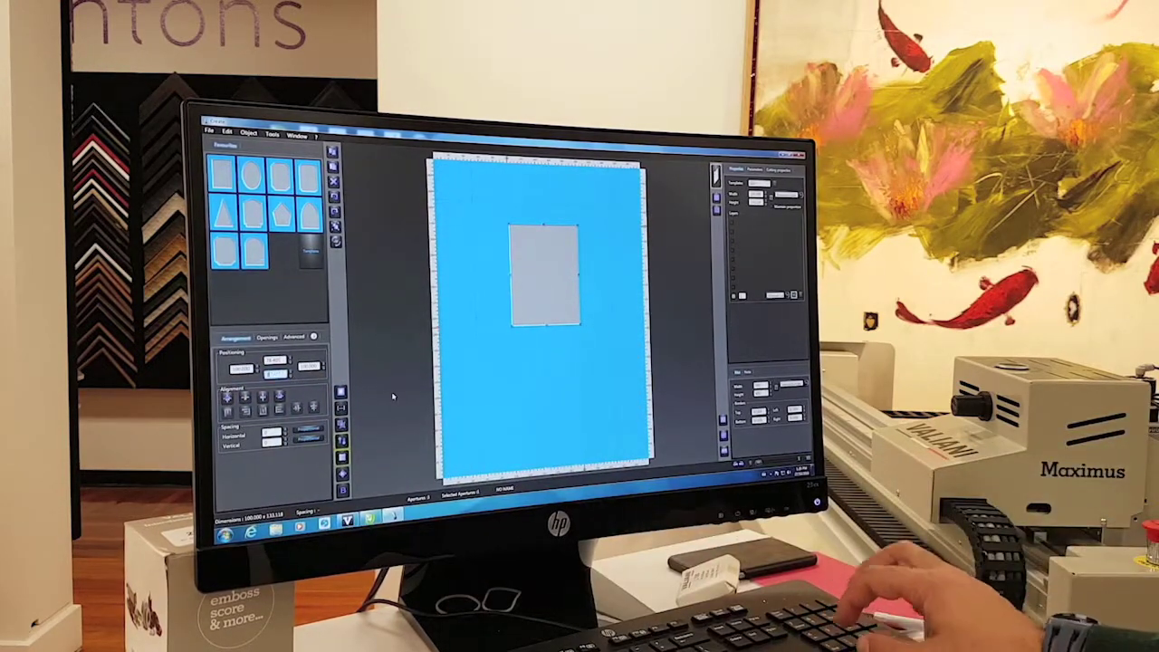
key("Down")
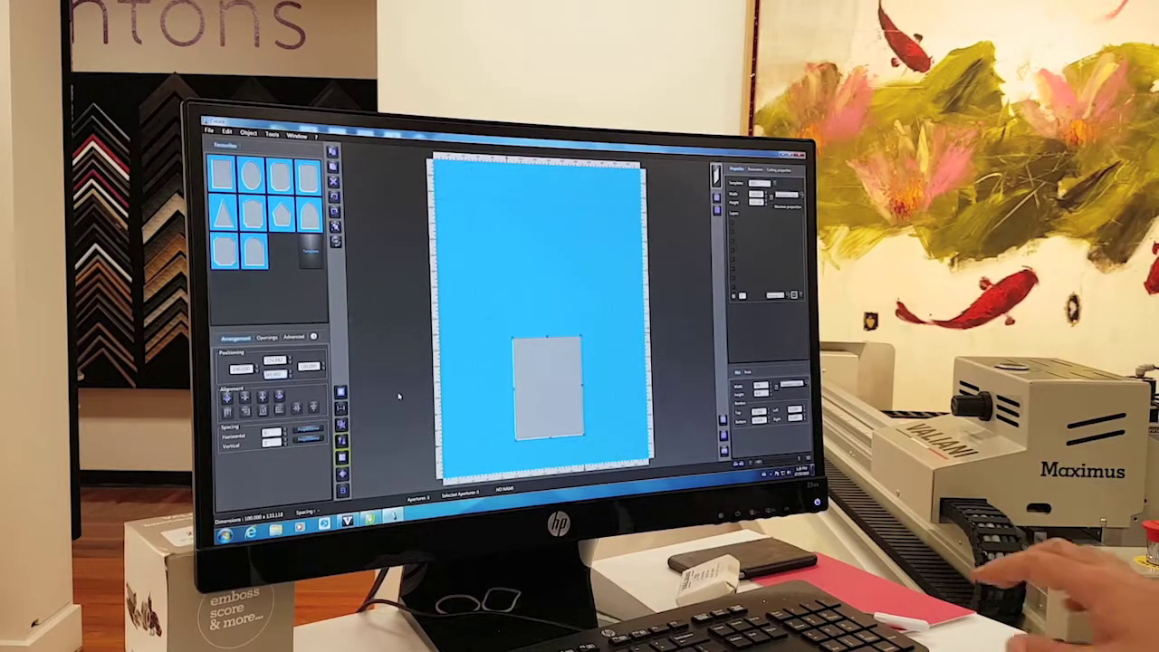
key("Delete")
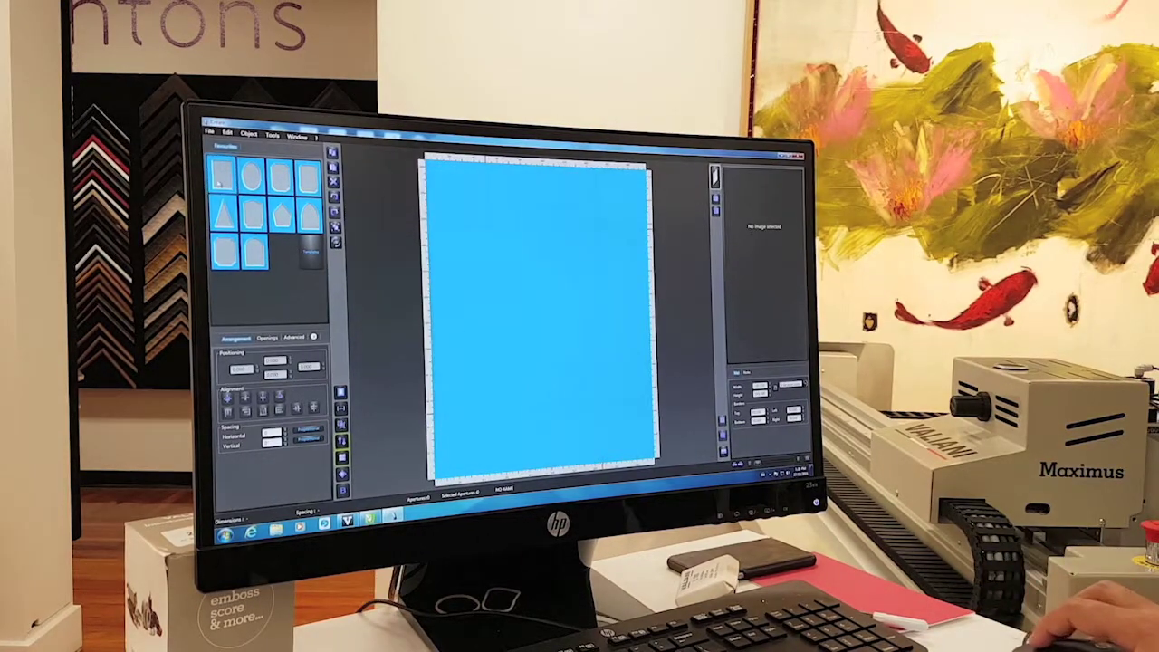
- Restore the deleted opening and array it into six openings in a three-by-two grid
key("ctrl+z")
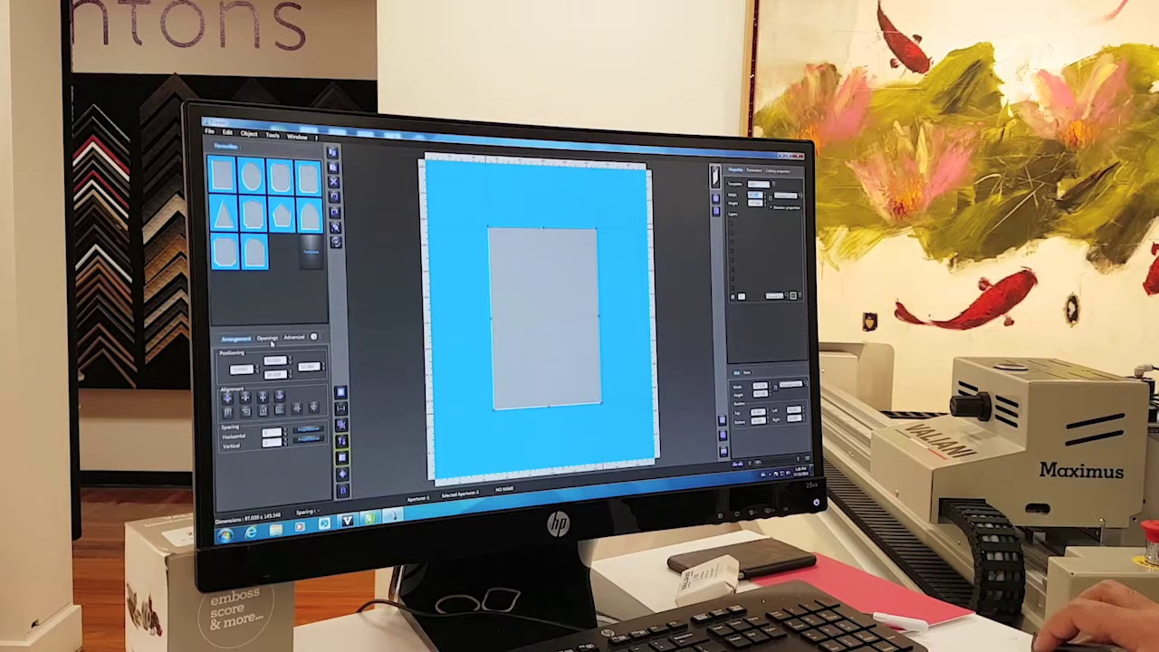
left_click(270, 339)
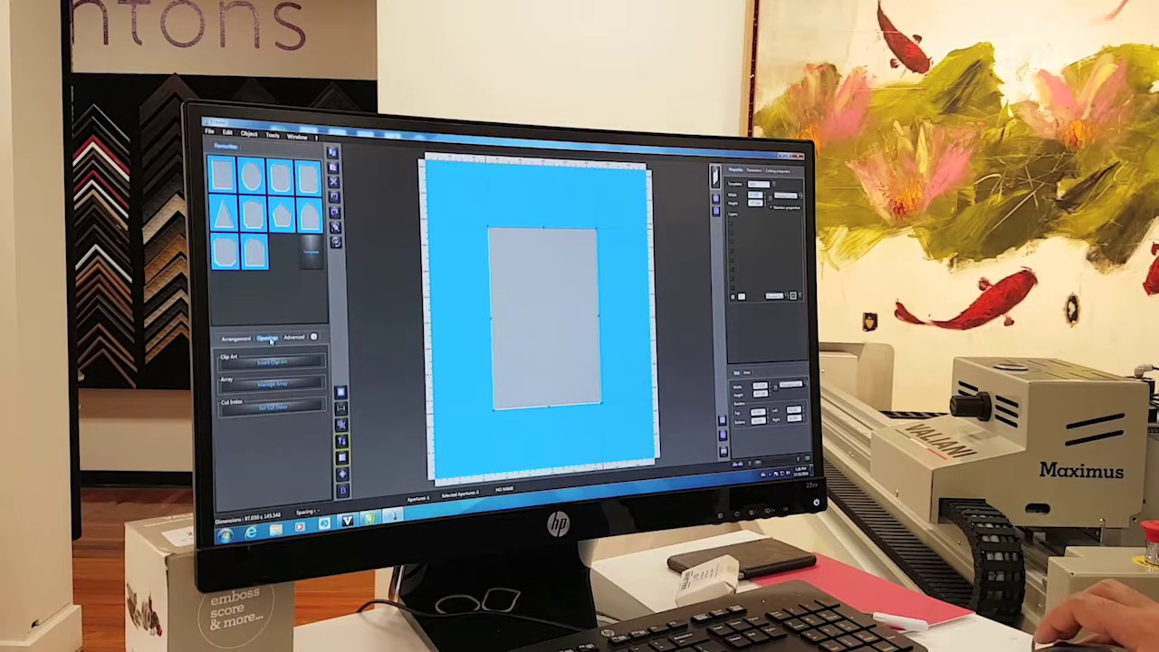
left_click(281, 386)
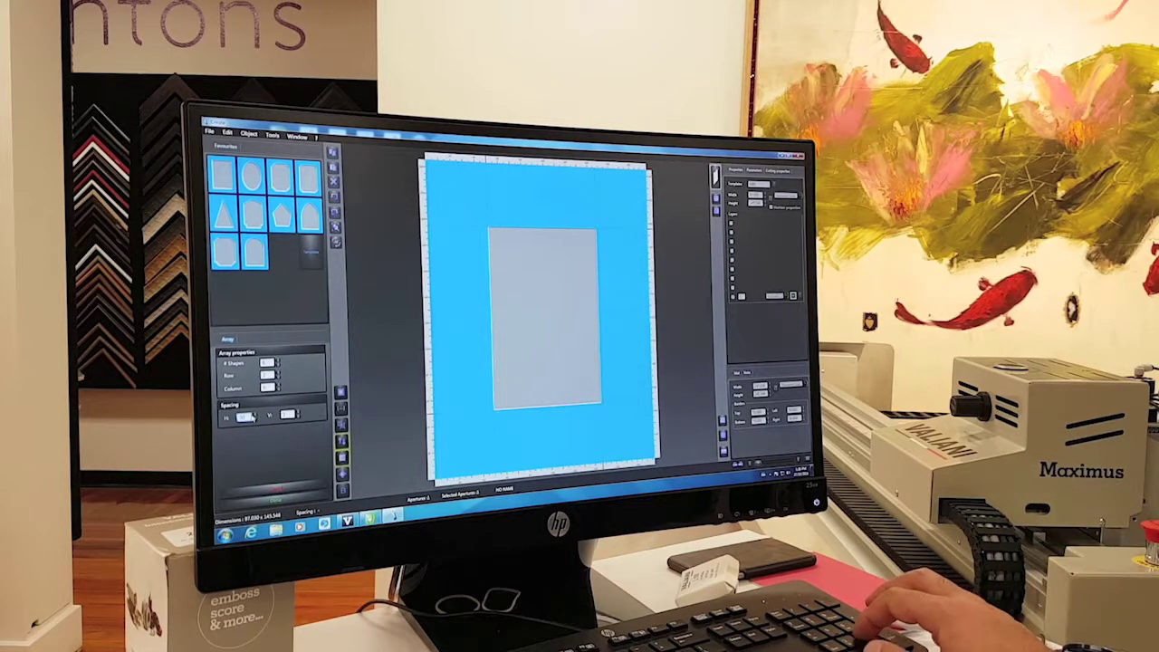
key("Return")
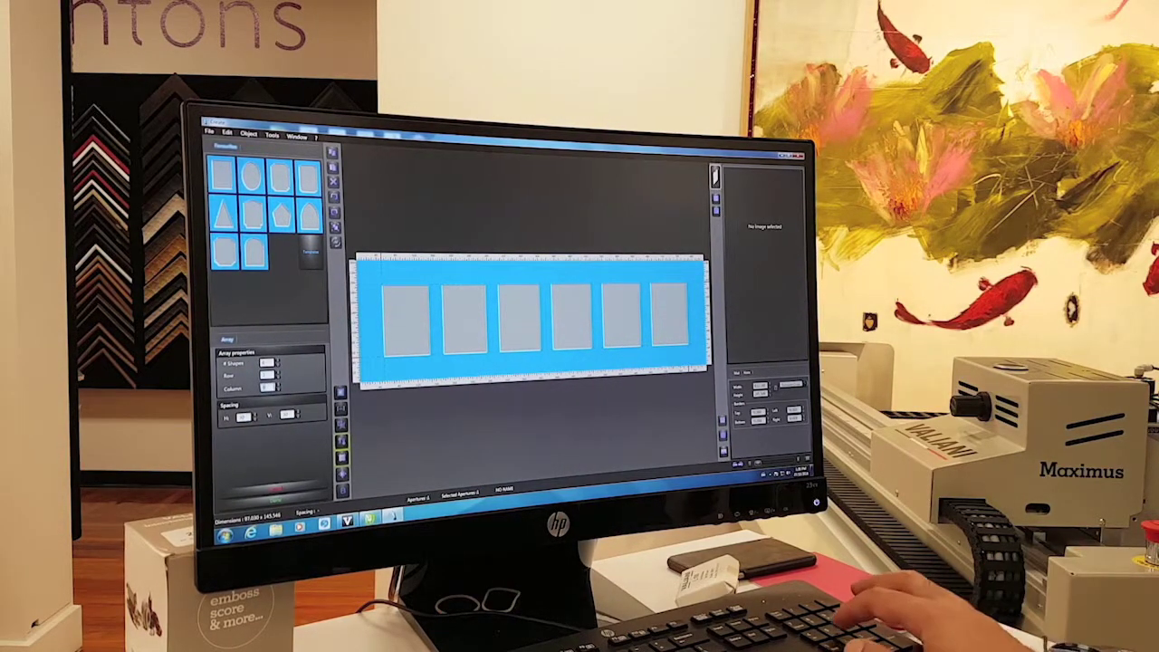
key("Return")
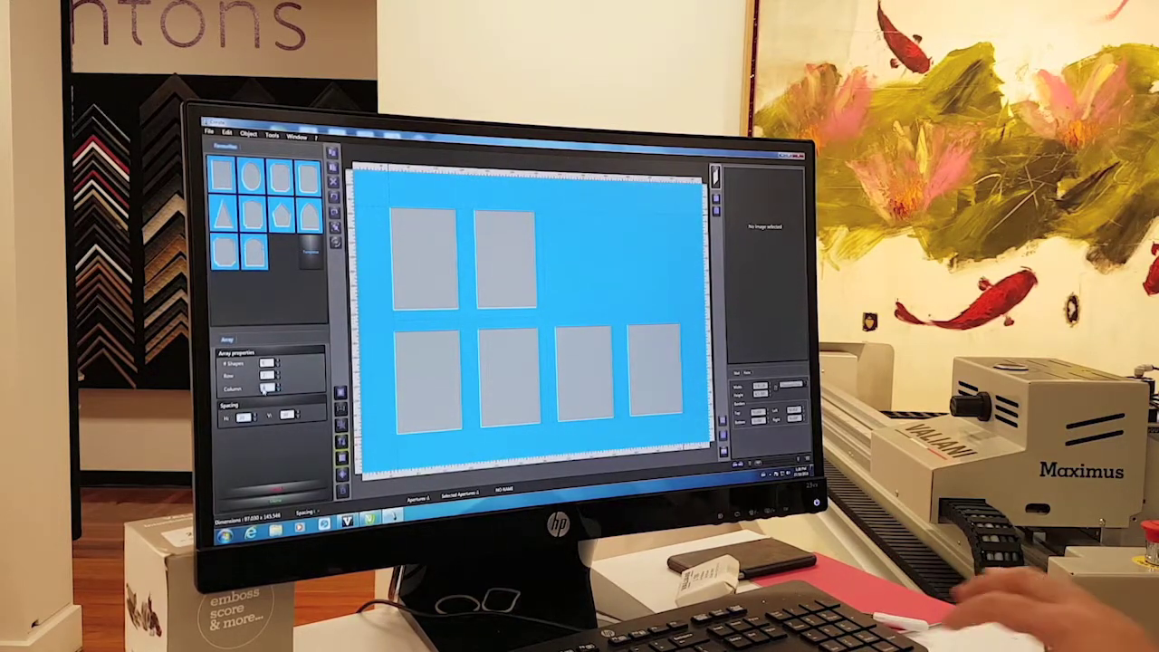
key("Return")
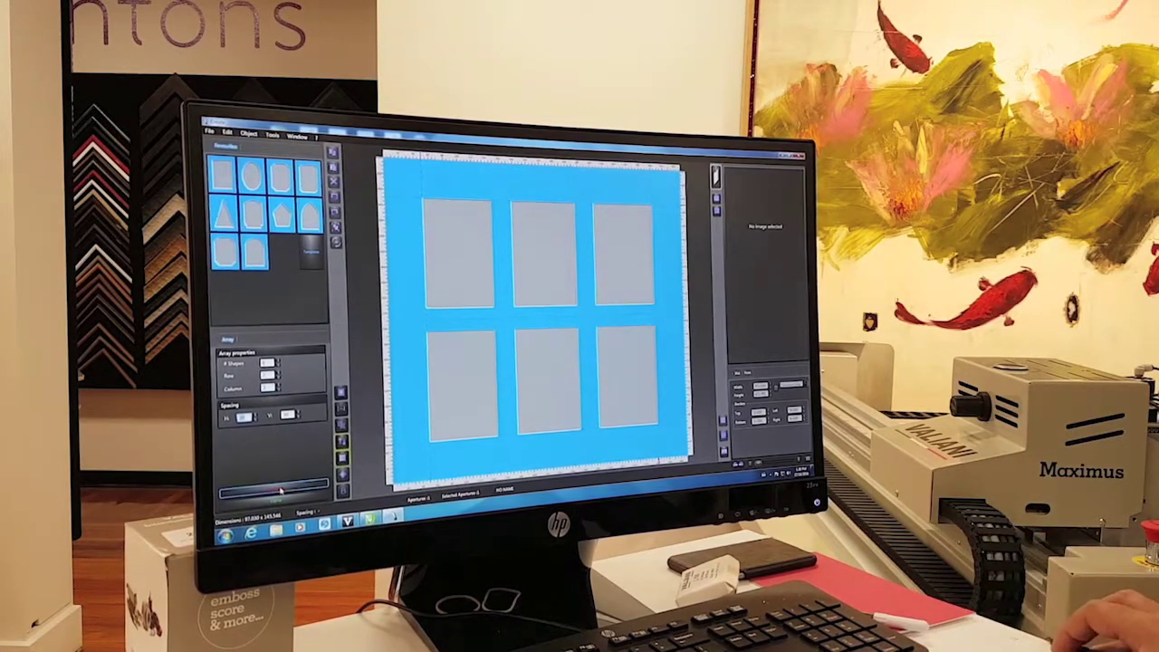
left_click(281, 501)
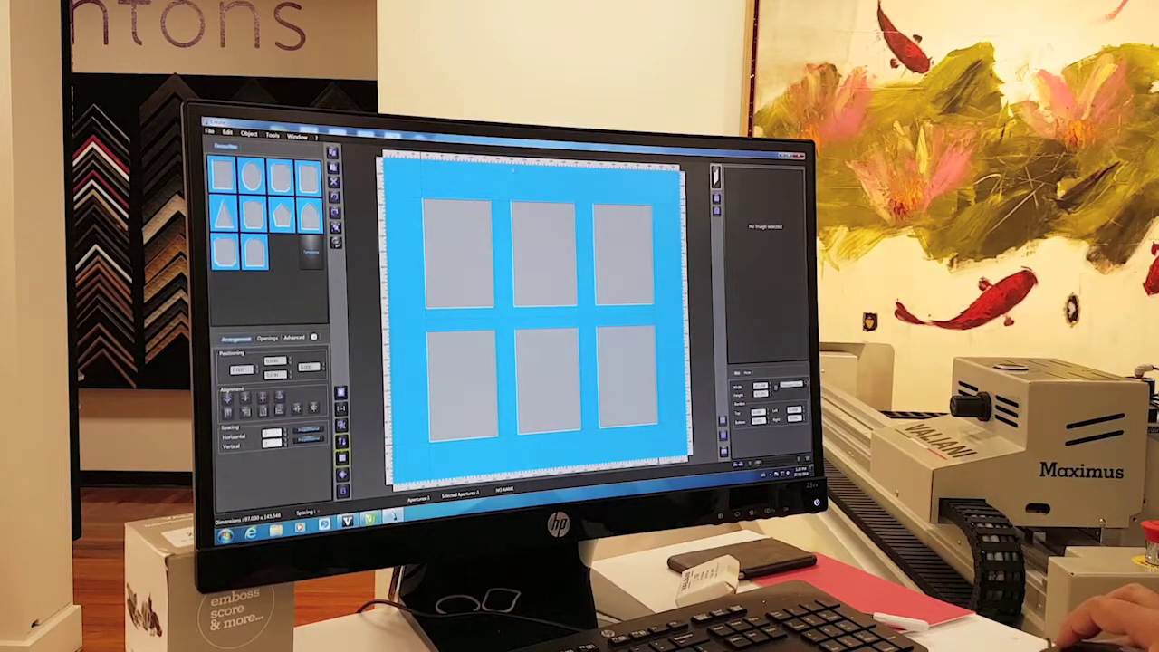
- Apply updated bevel settings to all six openings to add reveal borders, then deselect
left_click_drag(406, 194, 634, 373)
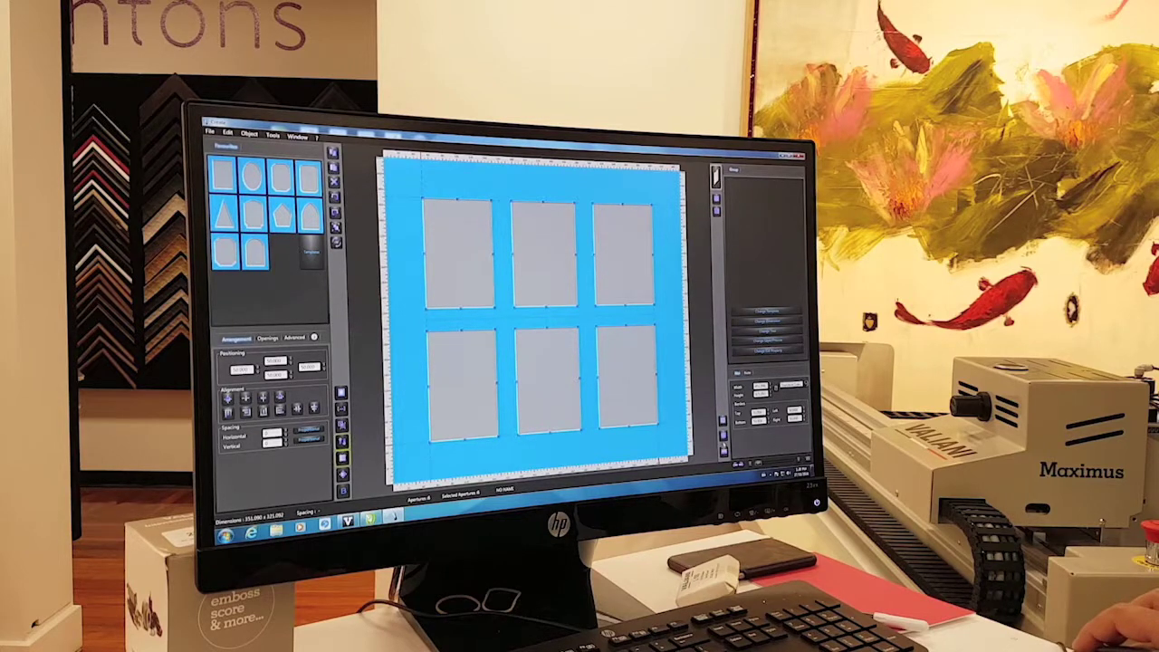
left_click(765, 343)
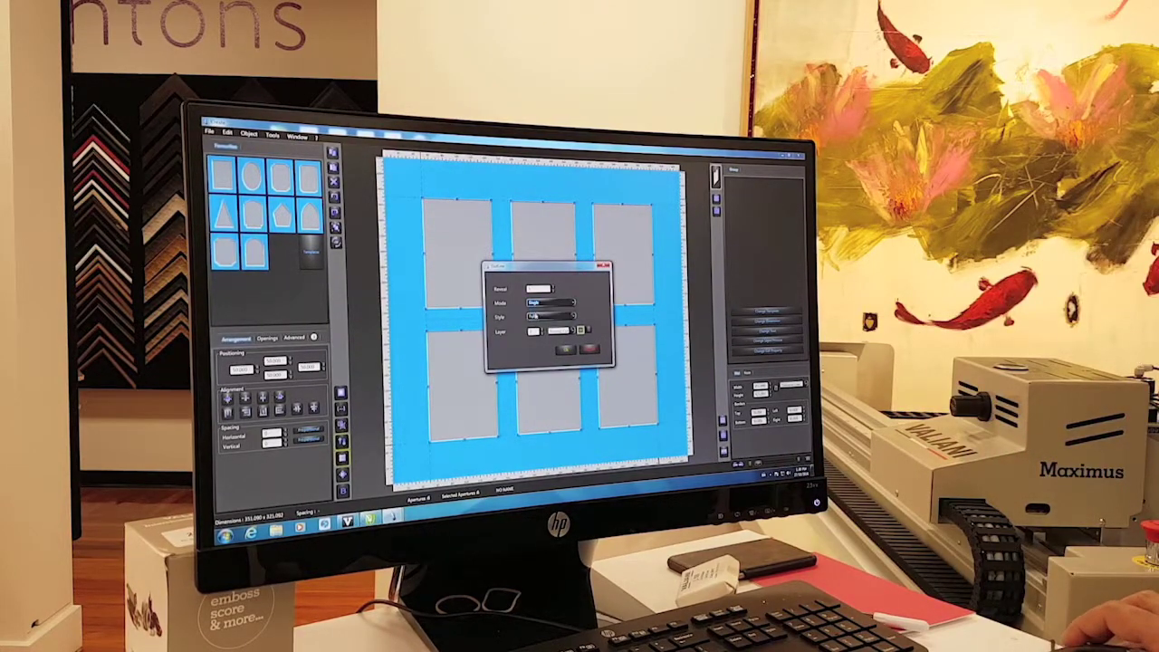
left_click(567, 348)
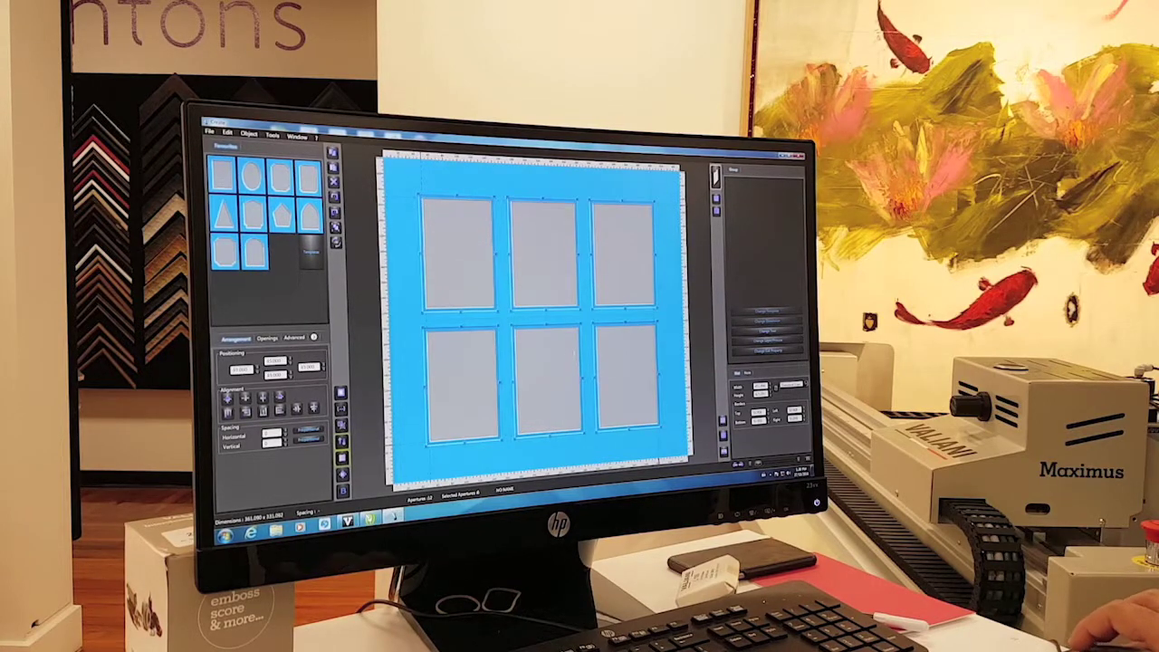
left_click(675, 373)
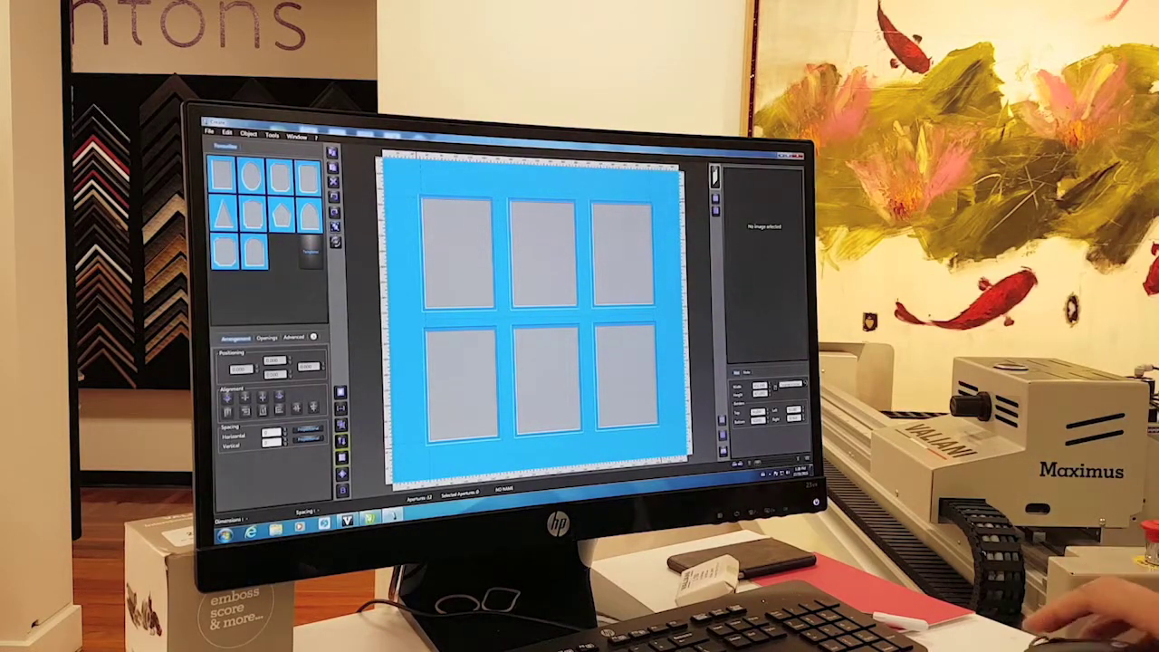
- Add a double mat layer around all six openings in the grid
left_click(543, 245)
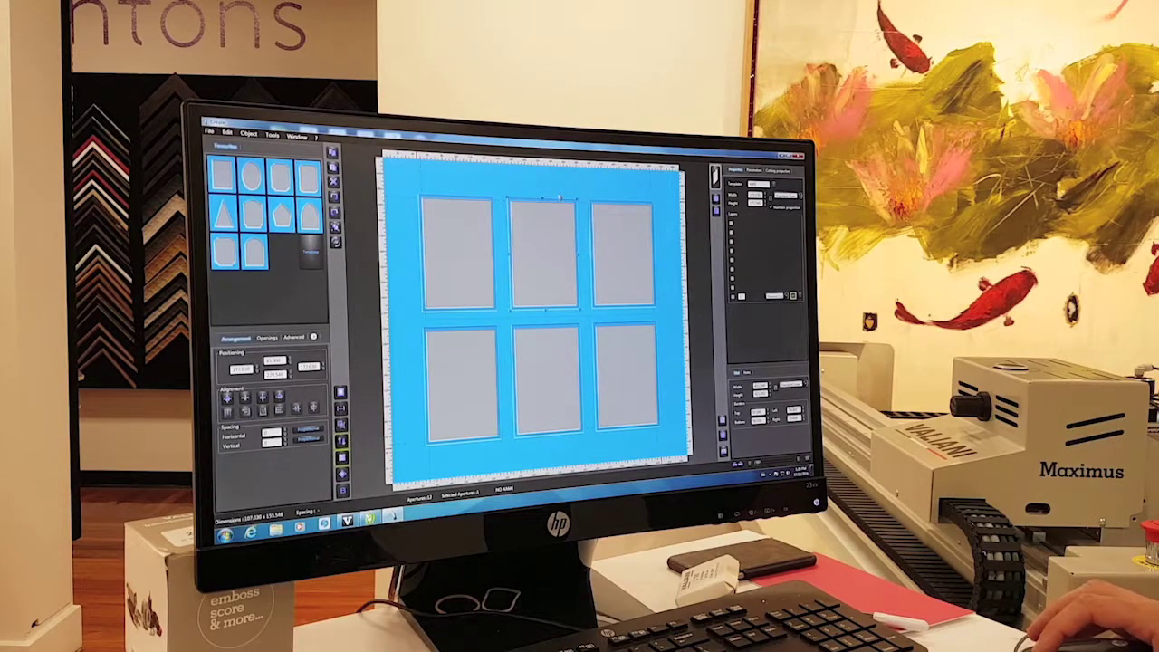
left_click(624, 254)
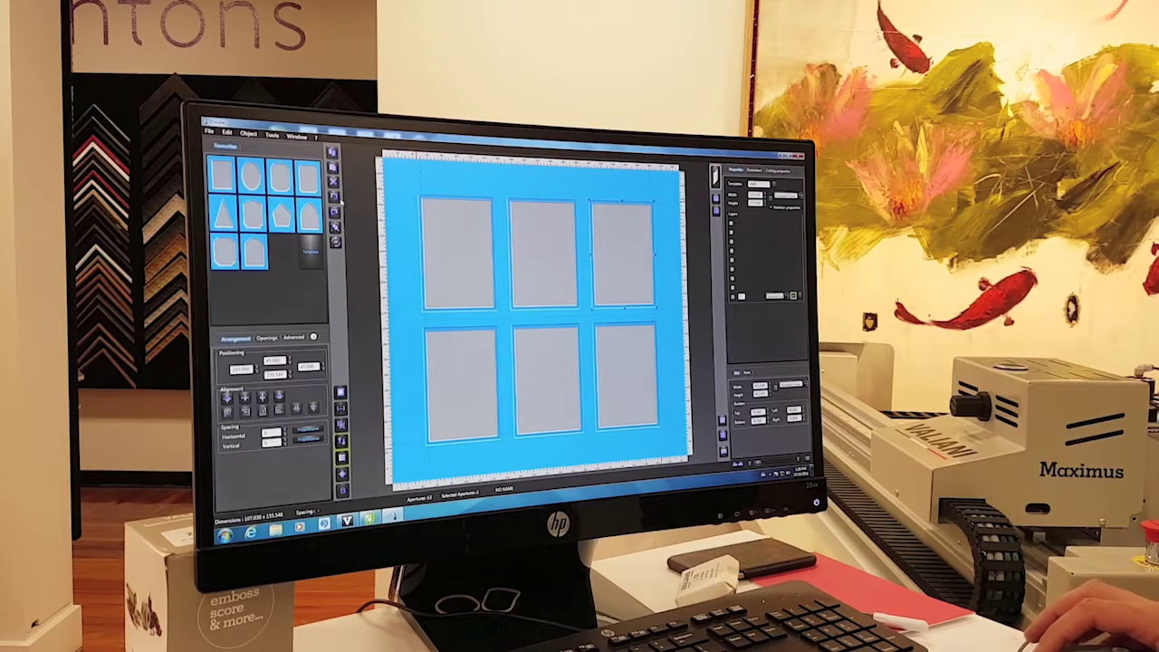
left_click(544, 453)
left_click_drag(453, 176, 625, 356)
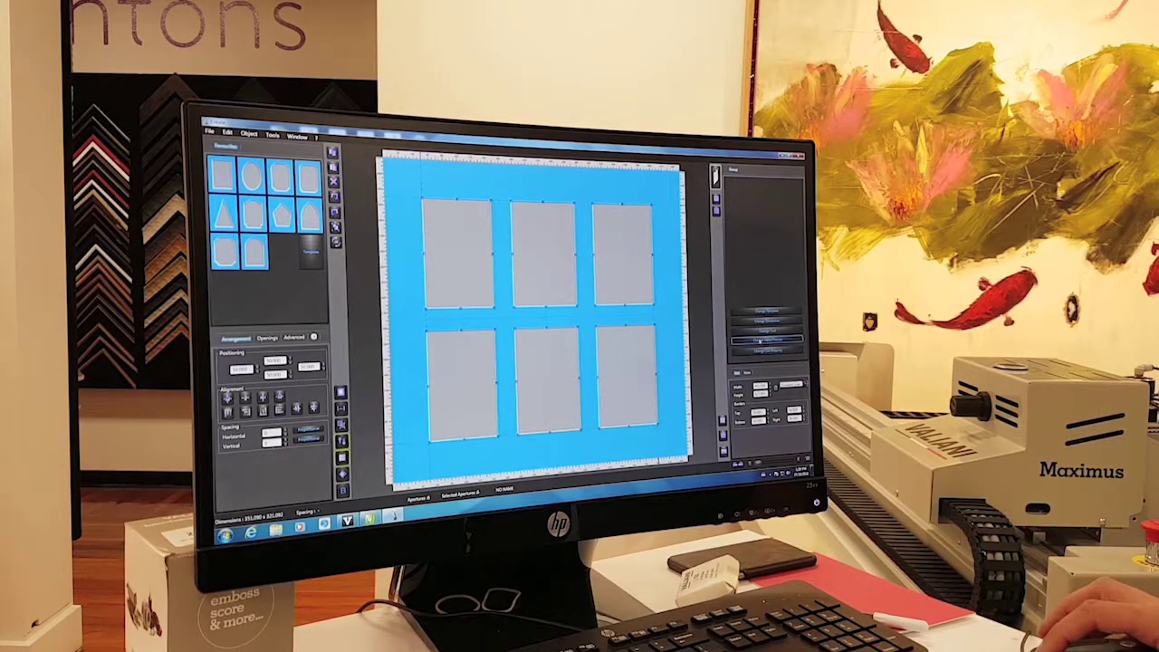
left_click(761, 341)
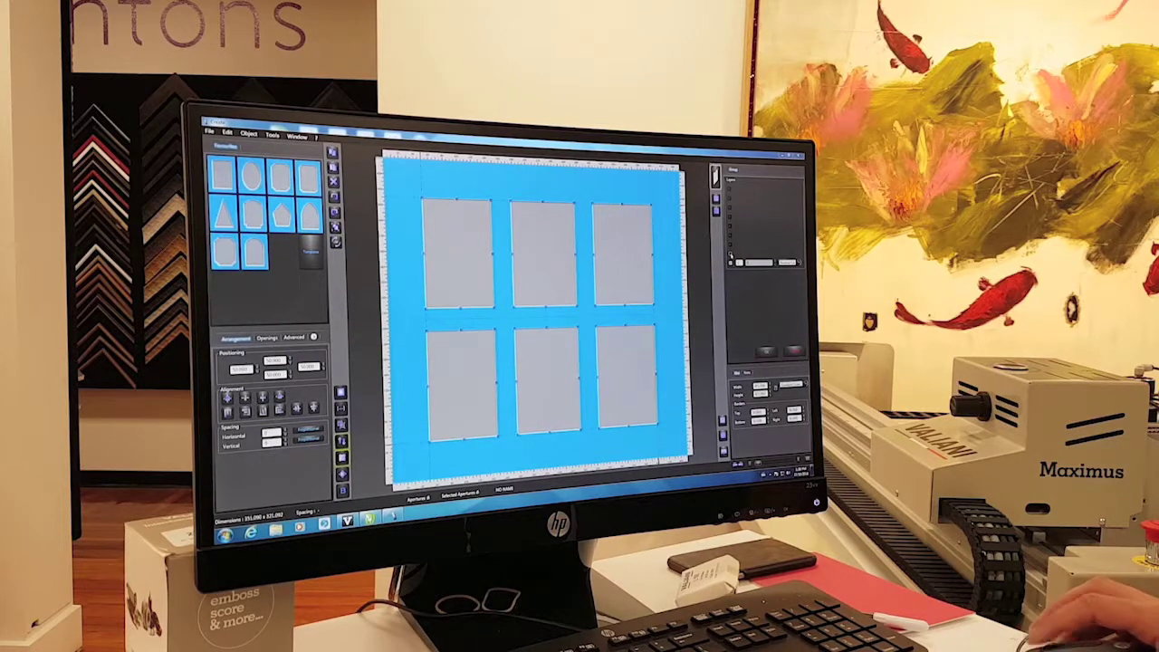
left_click(765, 355)
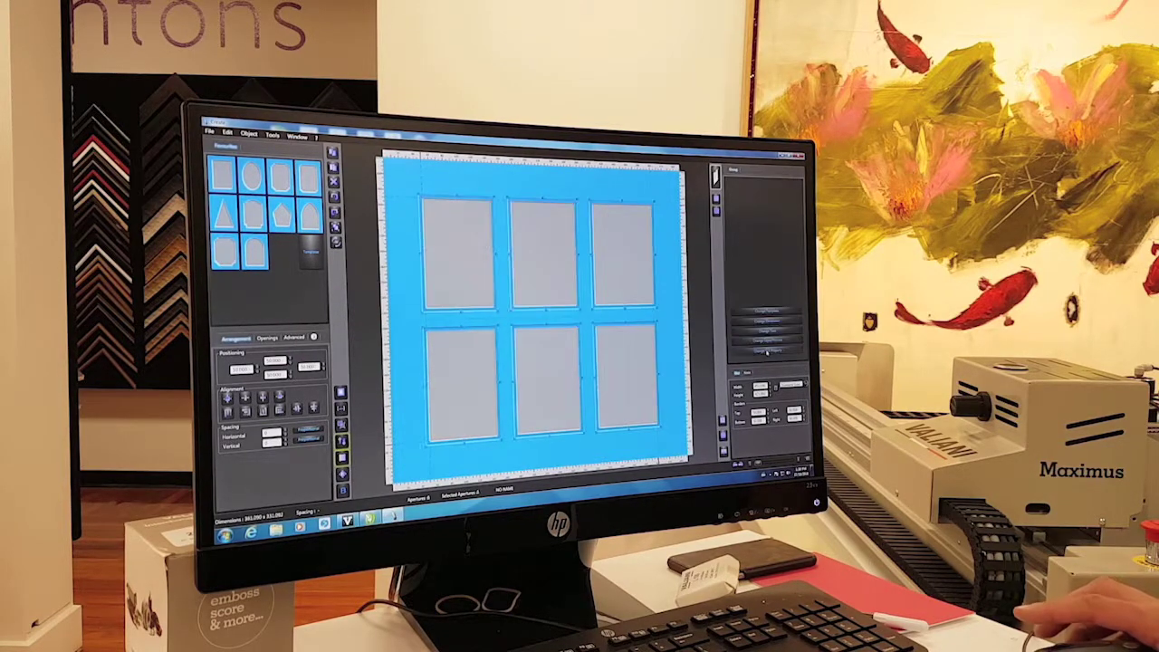
left_click(625, 254)
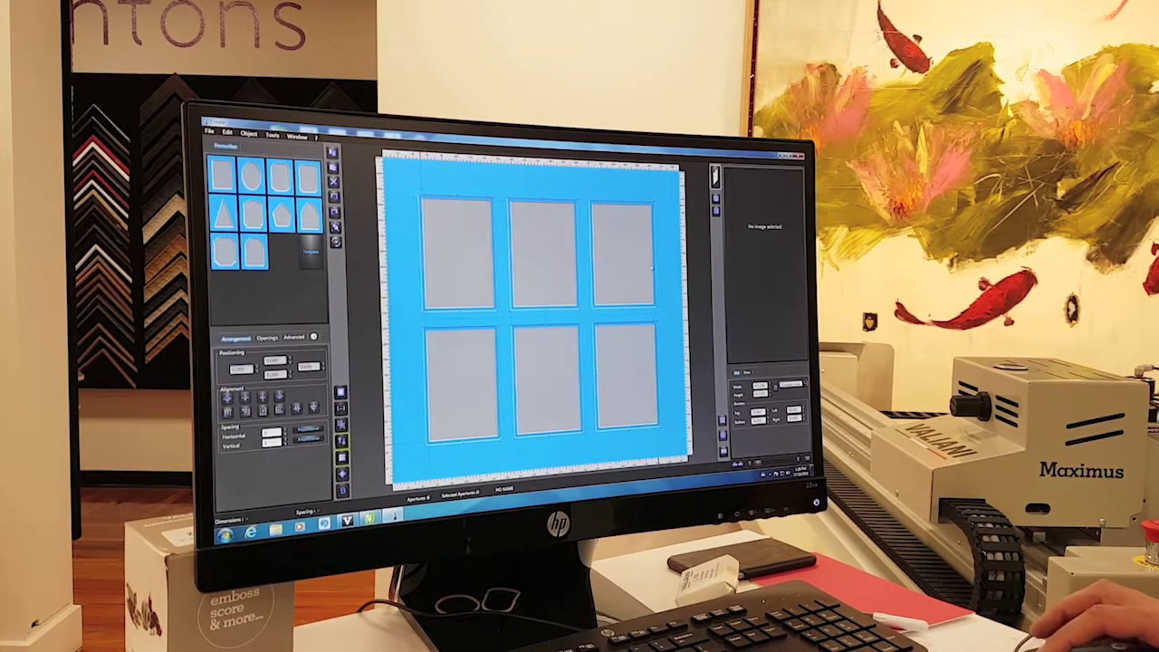
- Delete four openings, leaving only two side by side in the lower row
left_click(623, 254)
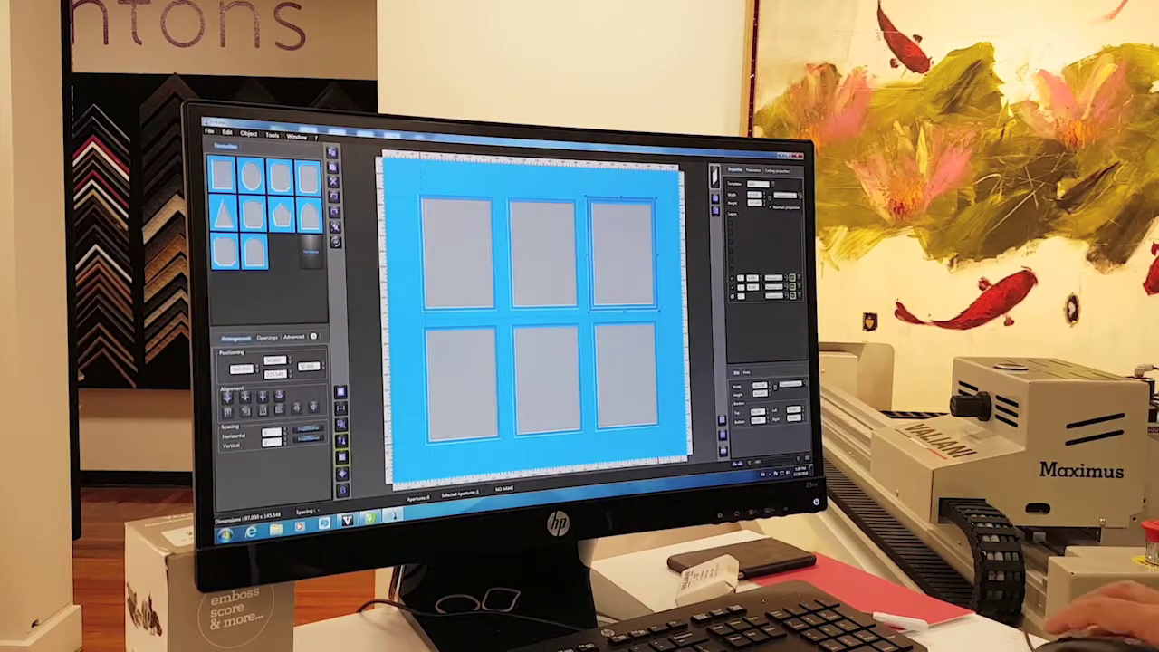
key("Escape")
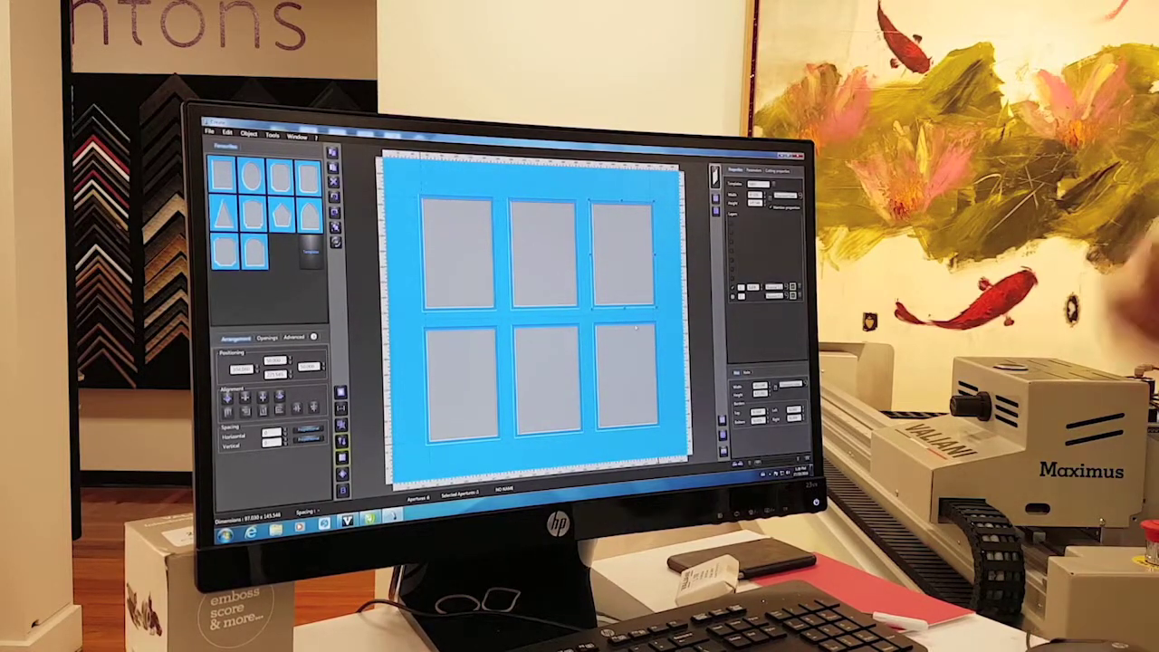
key("Delete")
left_click(543, 258)
key("Delete")
key("Delete")
key("Delete")
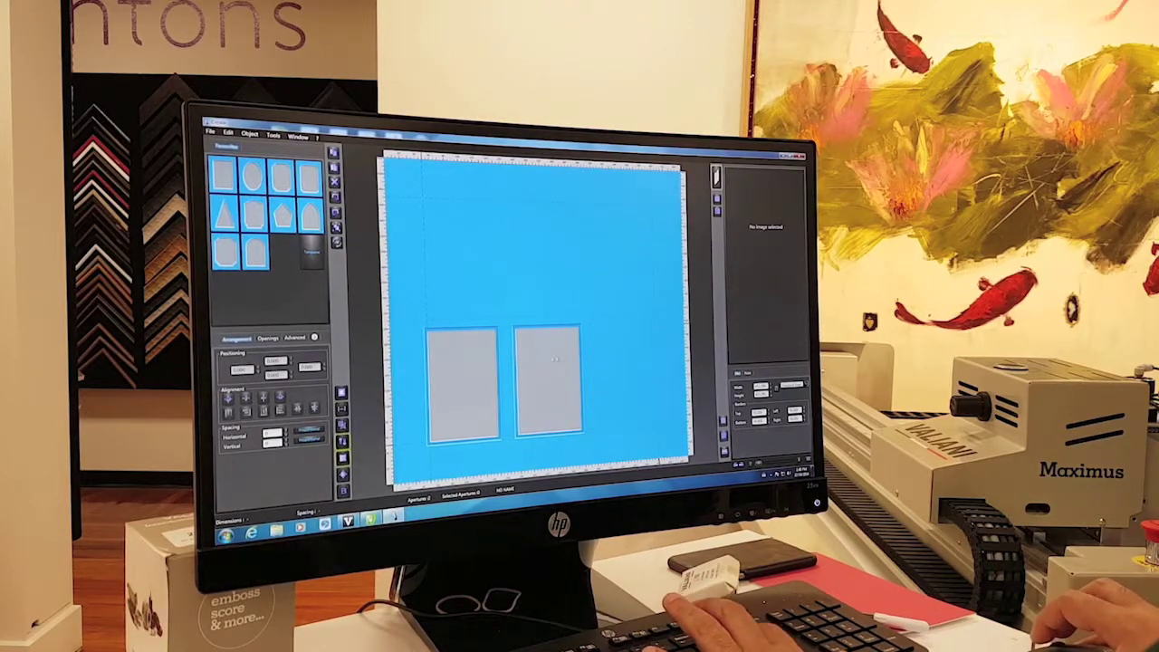
key("Delete")
key("Delete")
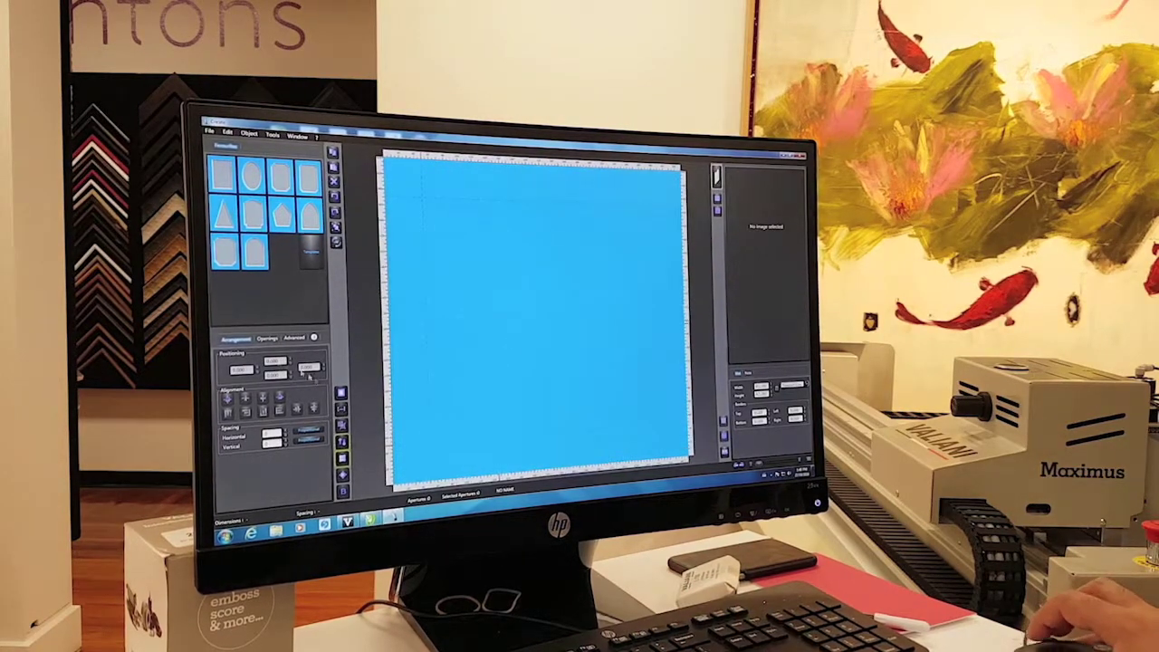
- Add a rectangular opening and resize it into a small portrait rectangle
left_click(266, 338)
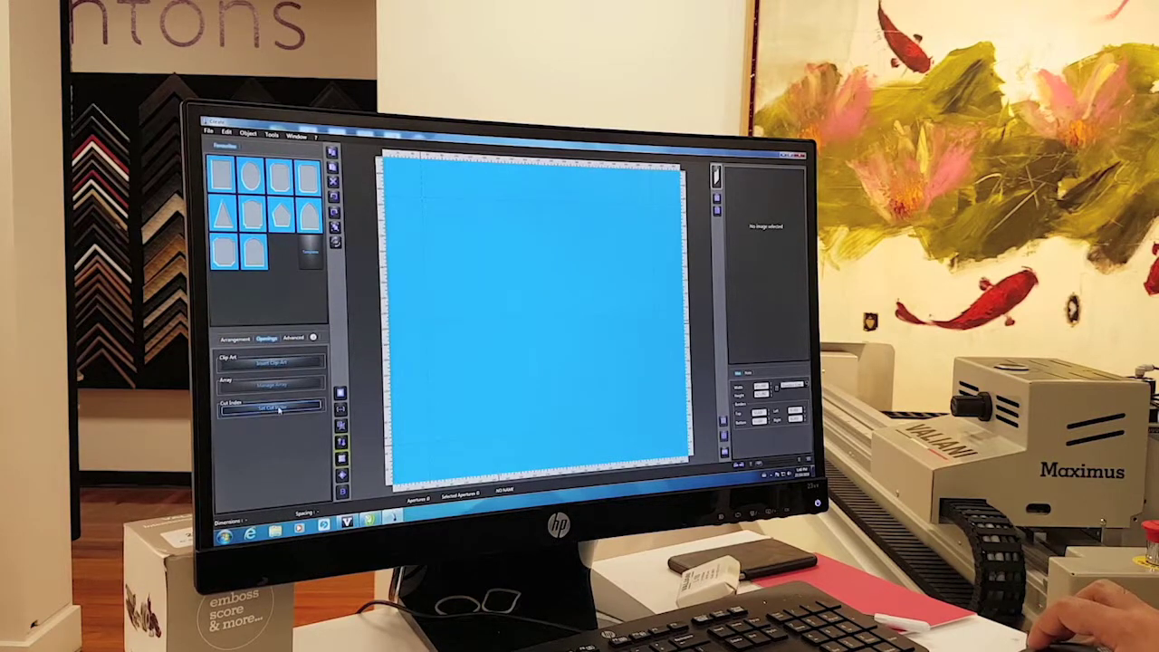
left_click(293, 338)
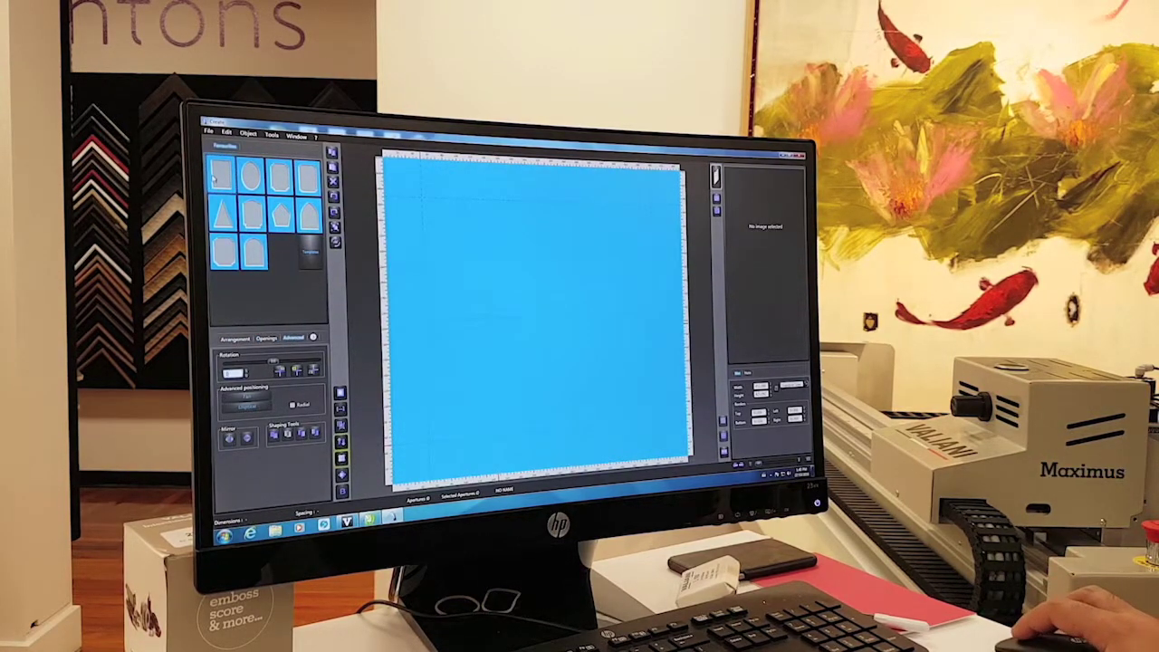
double_click(222, 177)
left_click_drag(652, 207, 550, 315)
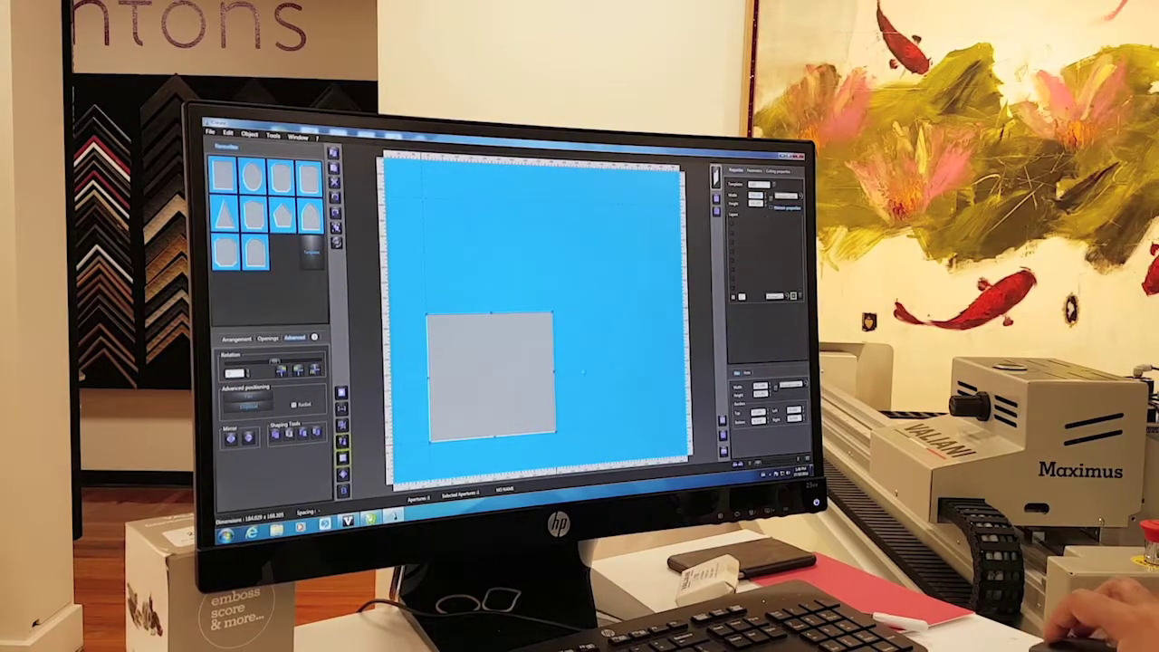
left_click_drag(550, 380, 489, 381)
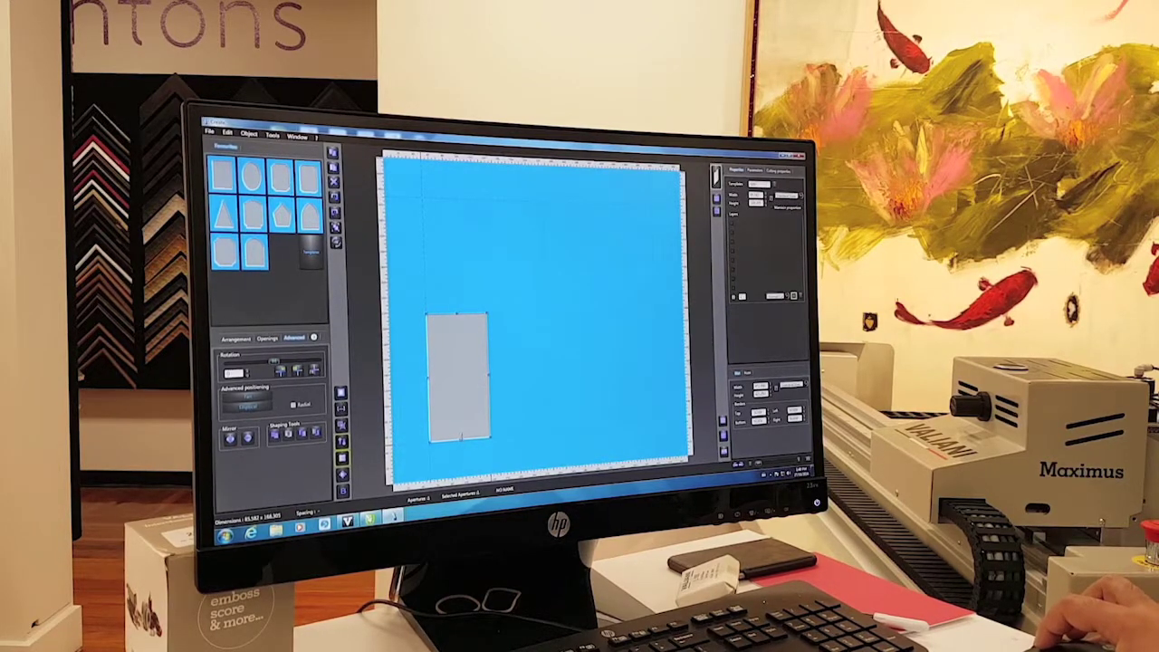
left_click_drag(460, 442, 462, 412)
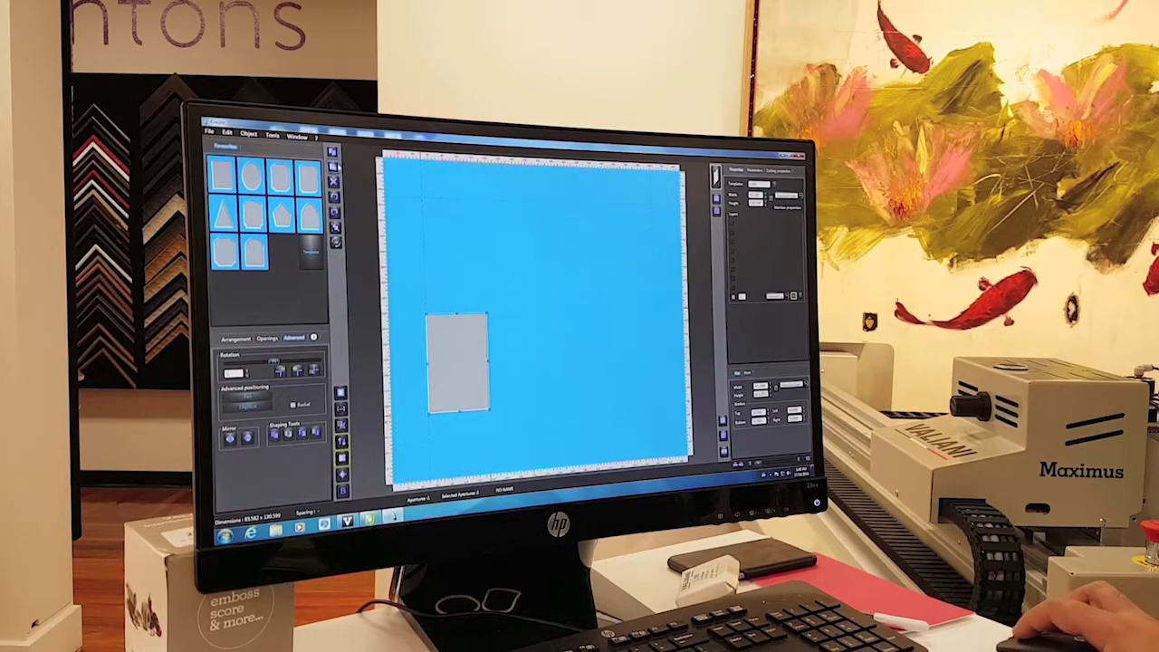
- Duplicate the opening into diagonally offset overlapping copies
left_click(458, 363)
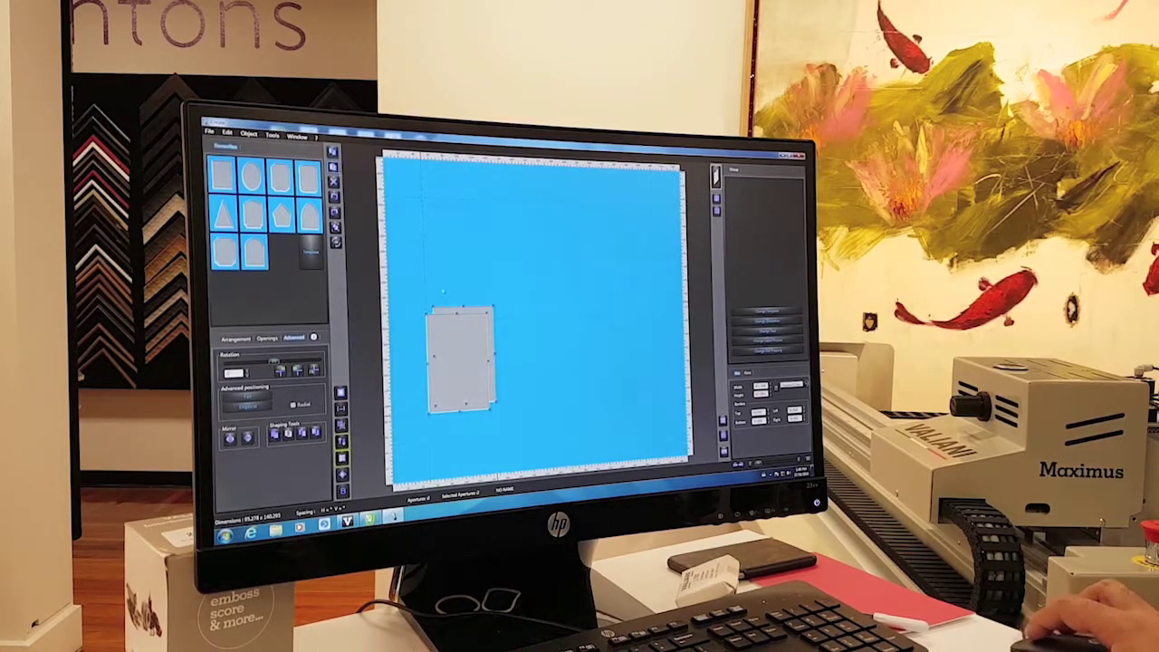
left_click_drag(457, 357, 469, 331)
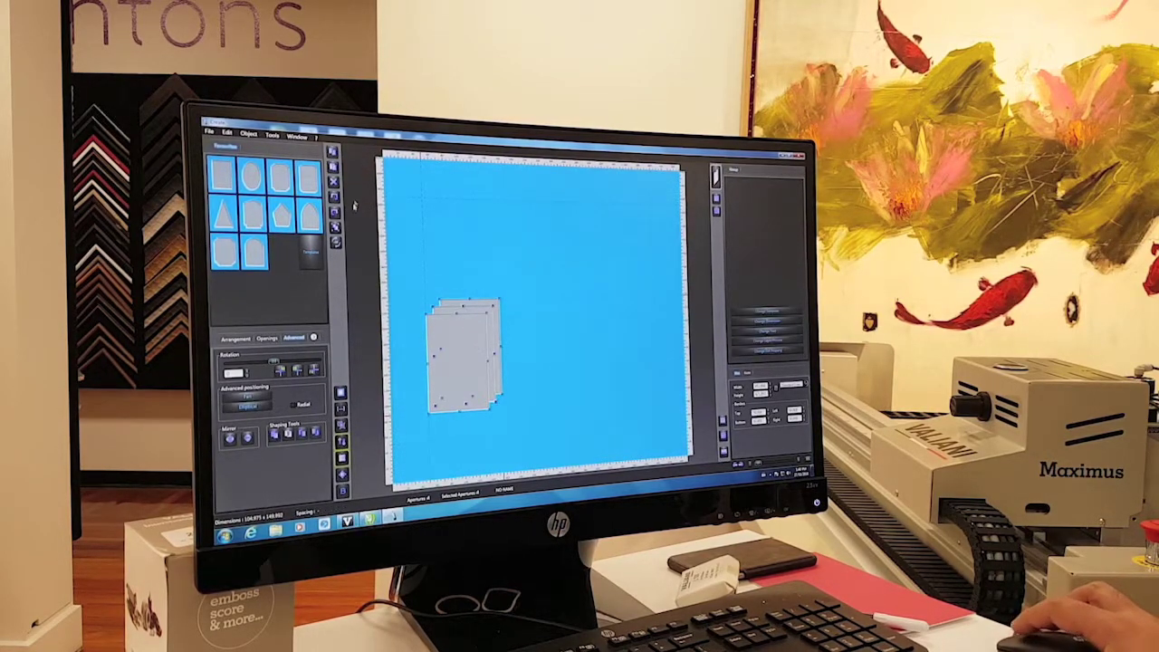
key("ctrl+d")
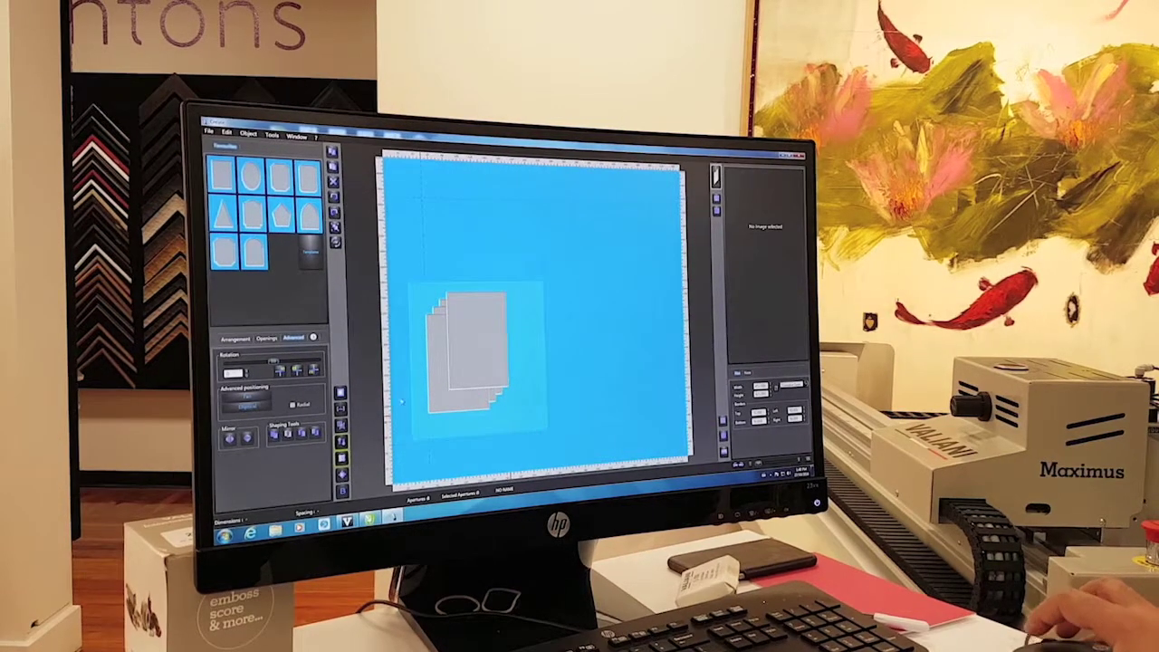
- Space the eight copies into an even horizontal row and shrink the mat height
left_click(235, 337)
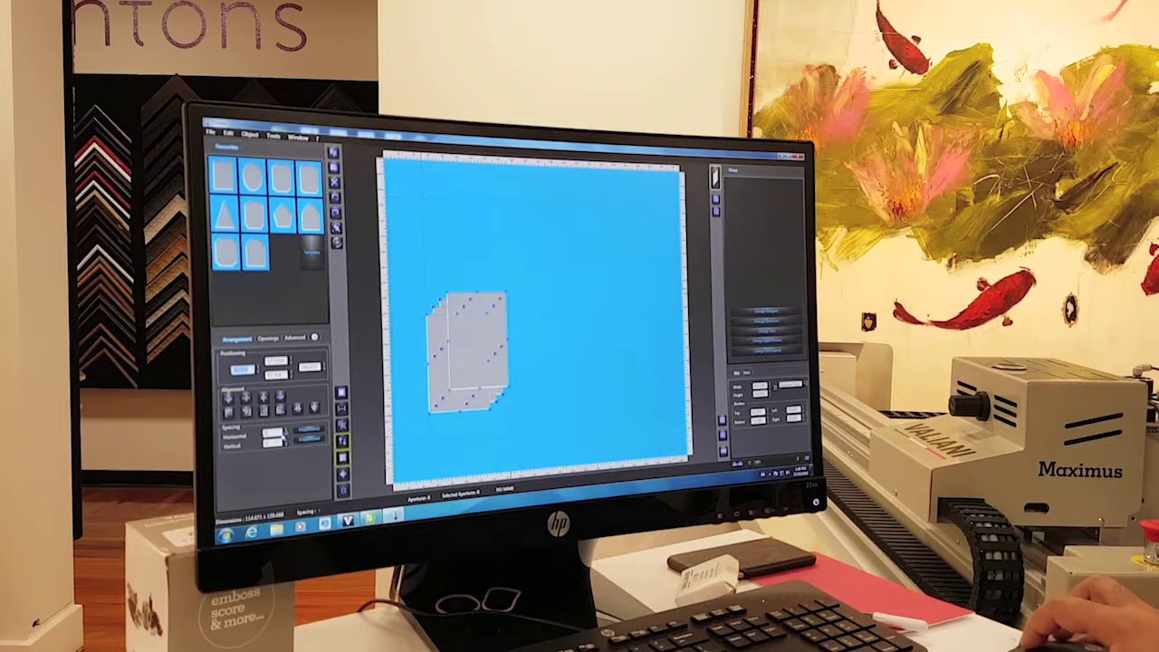
left_click(297, 436)
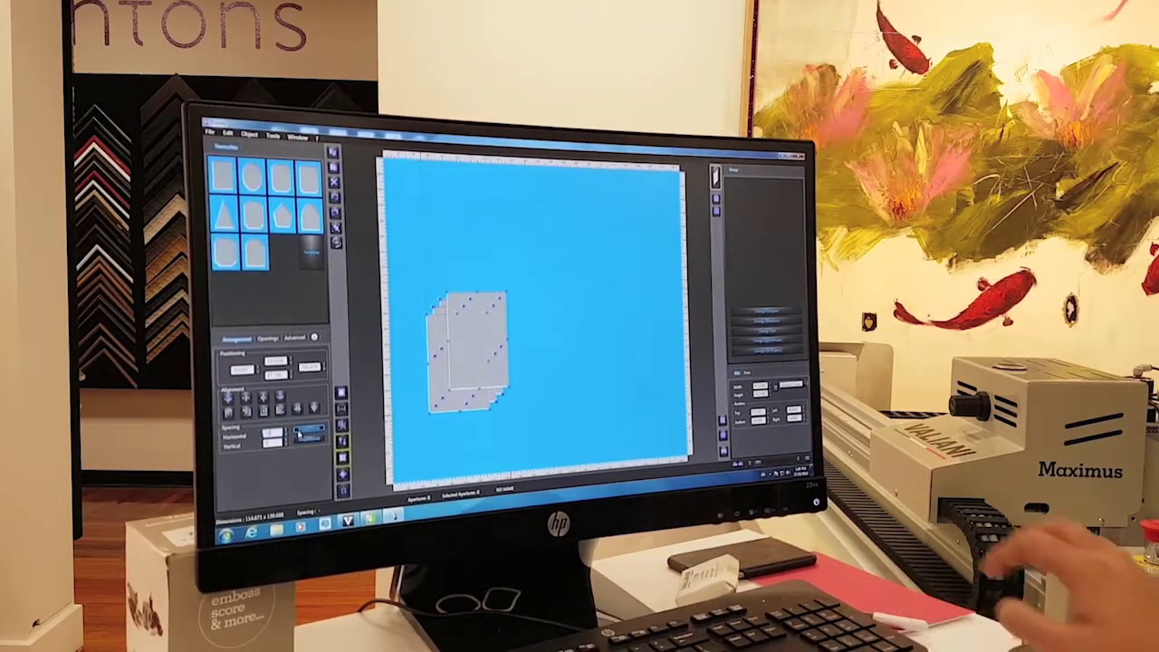
key("Return")
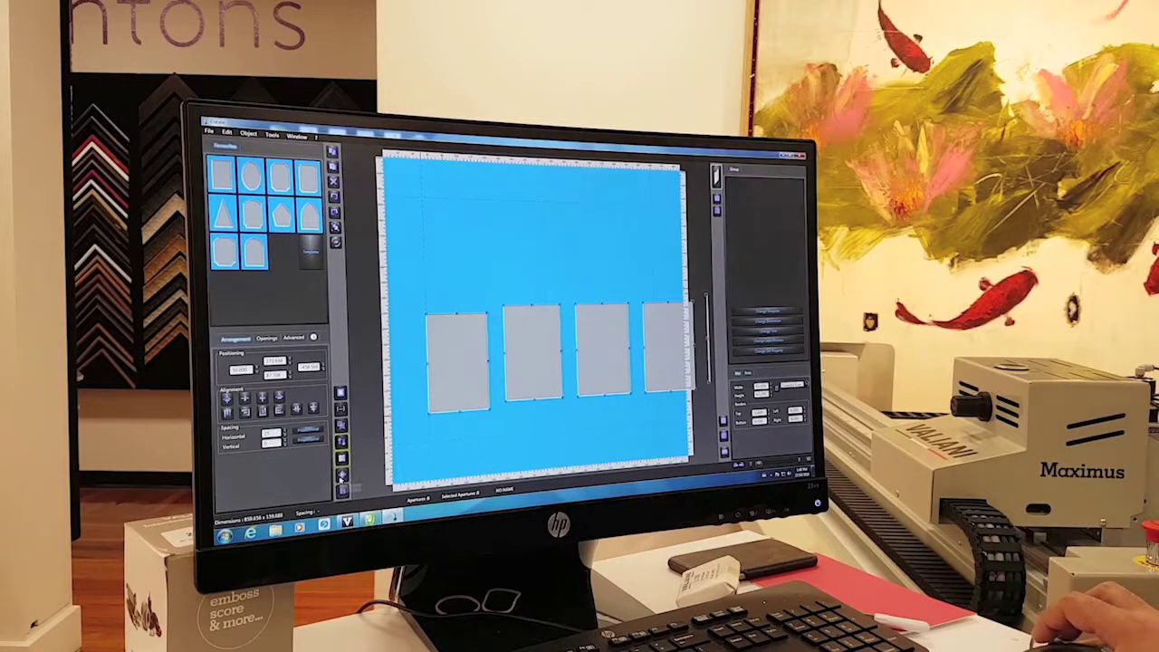
left_click(342, 477)
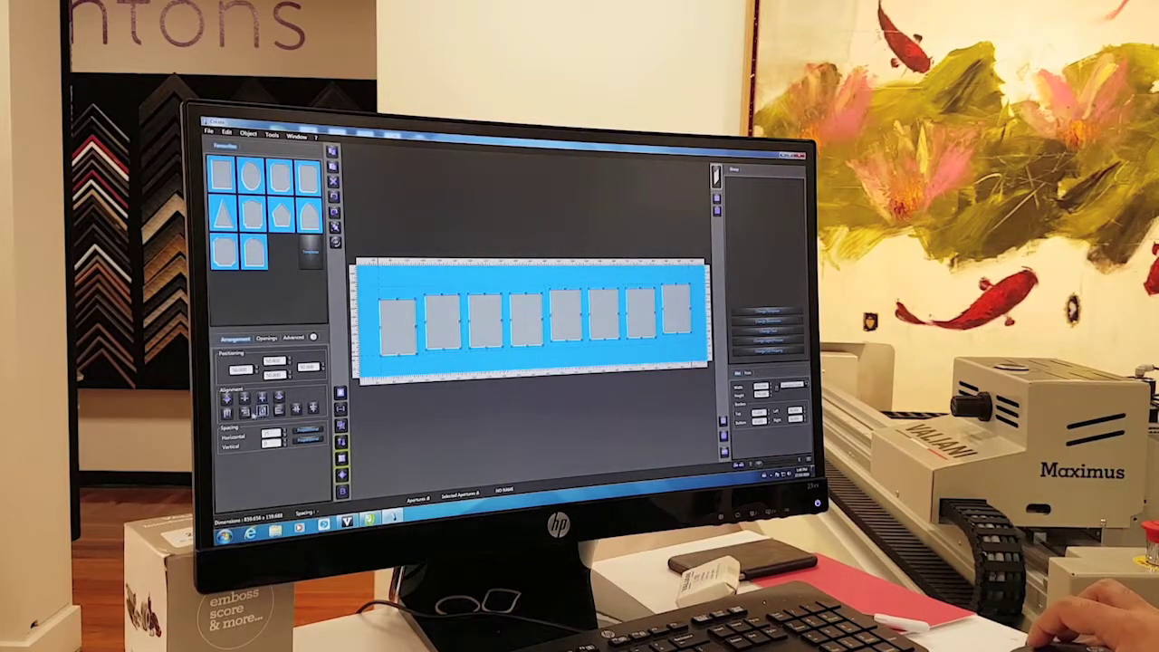
key("Return")
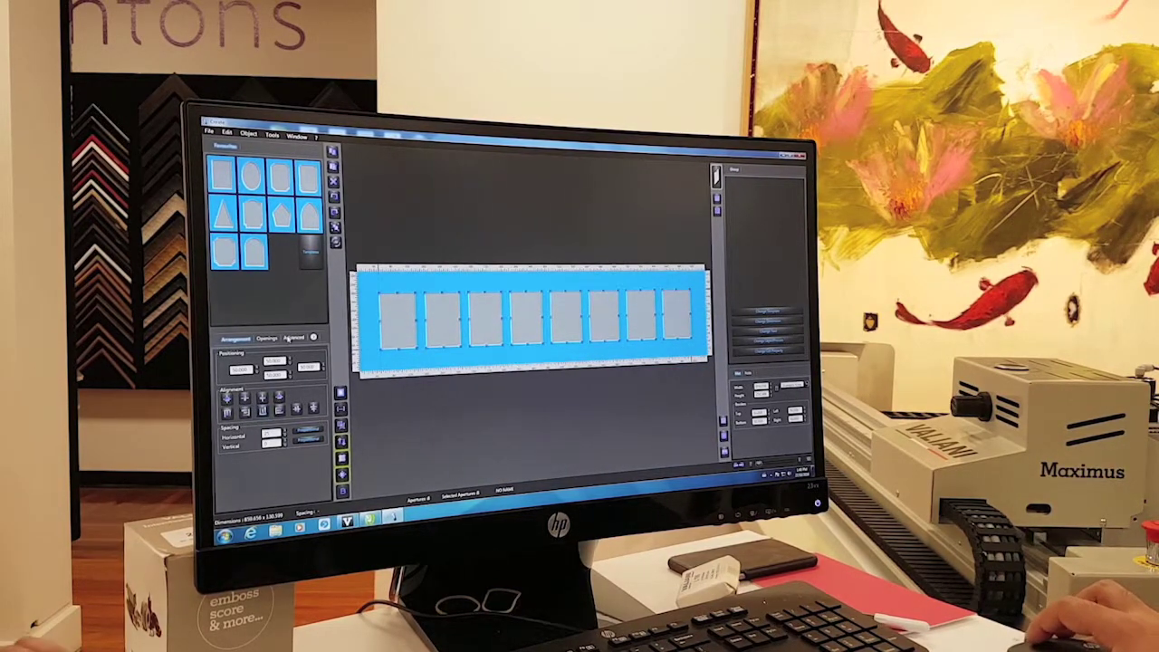
left_click(293, 339)
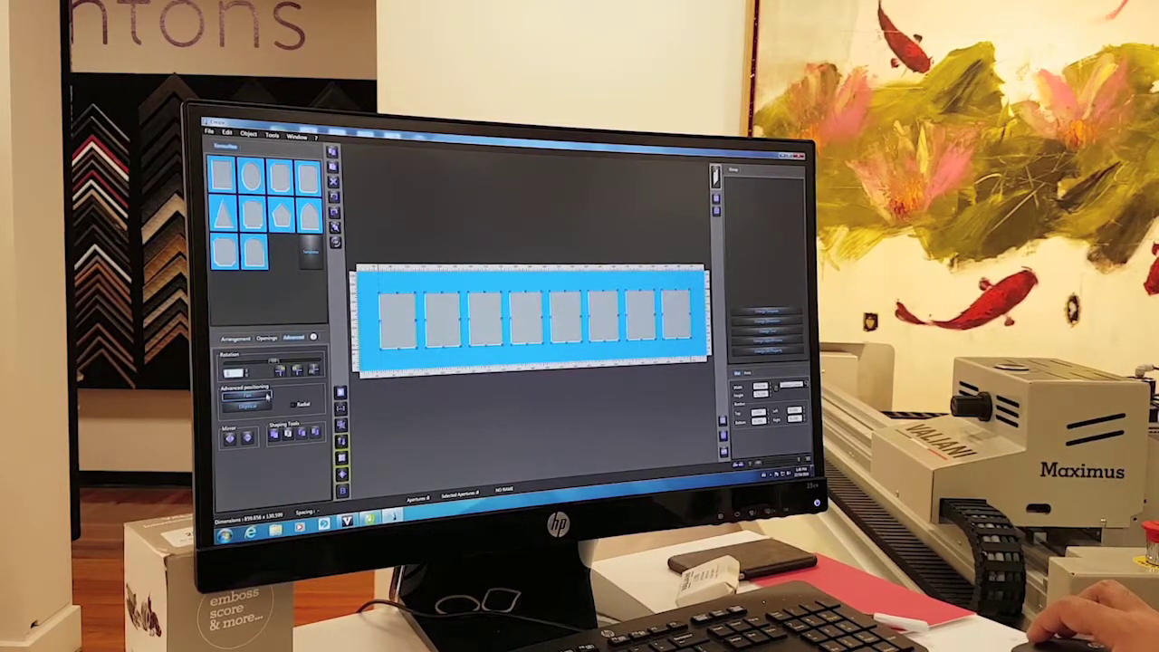
- Apply Fan positioning to curve the eight openings into an arch, tuning its steepness
left_click(260, 395)
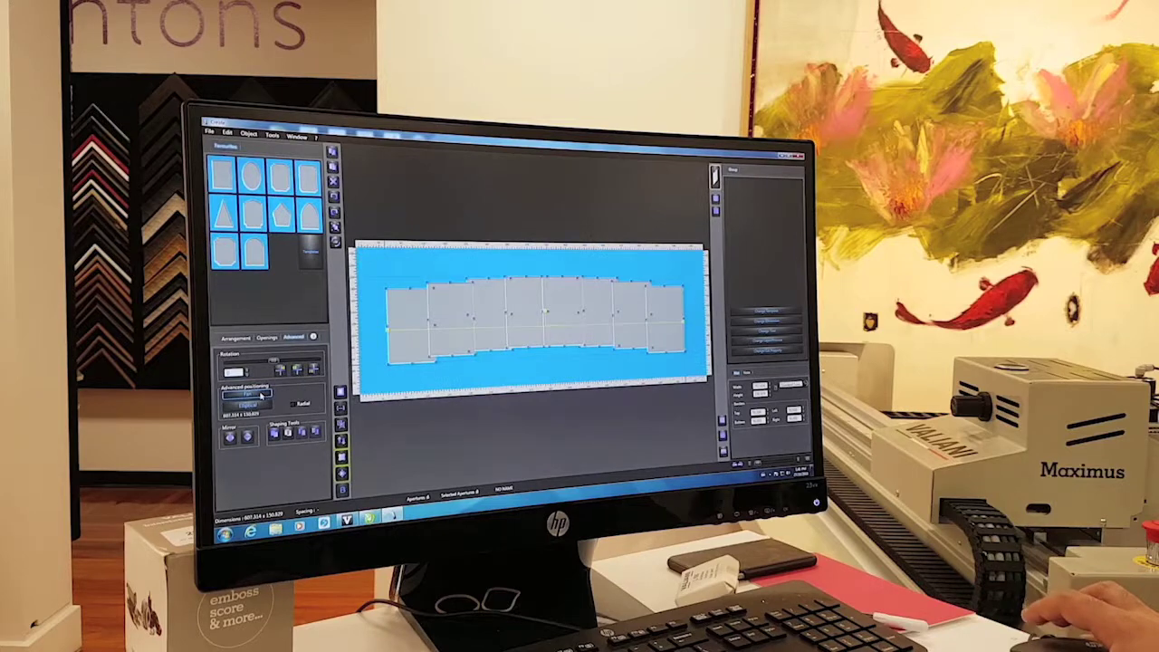
left_click(260, 396)
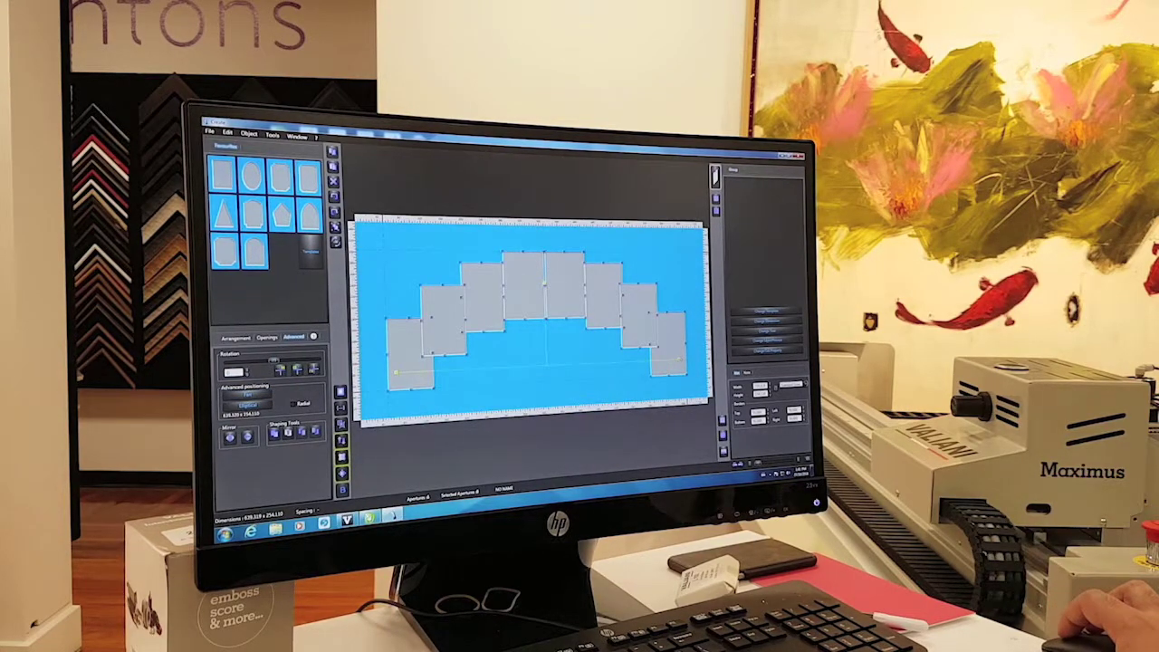
left_click(260, 395)
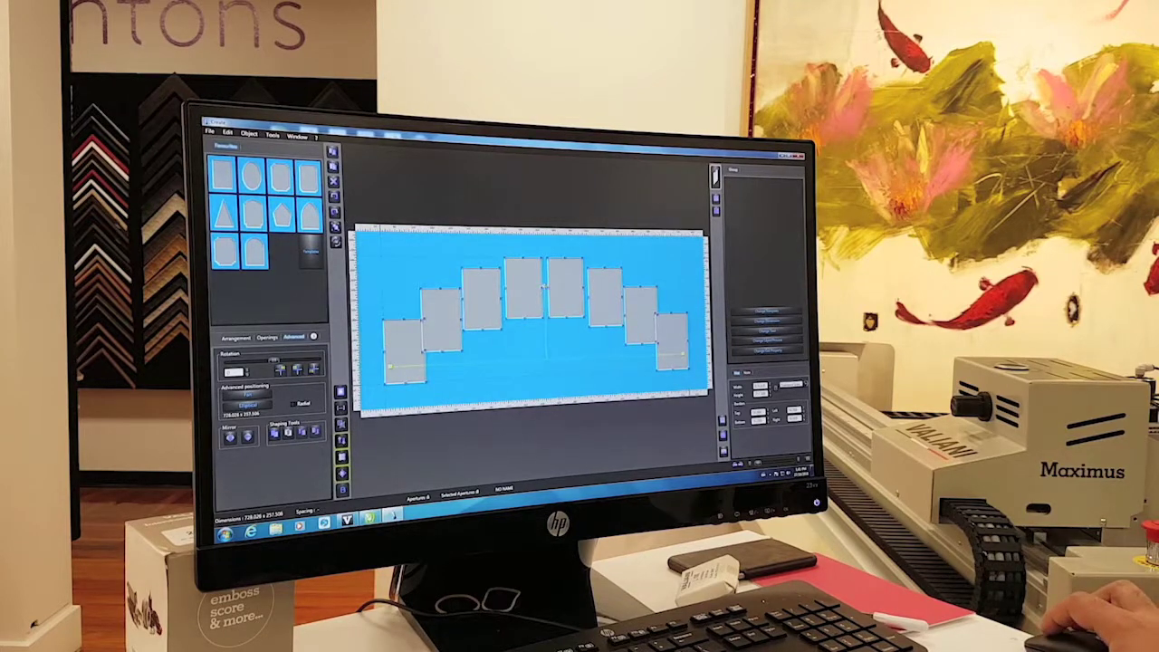
left_click(260, 395)
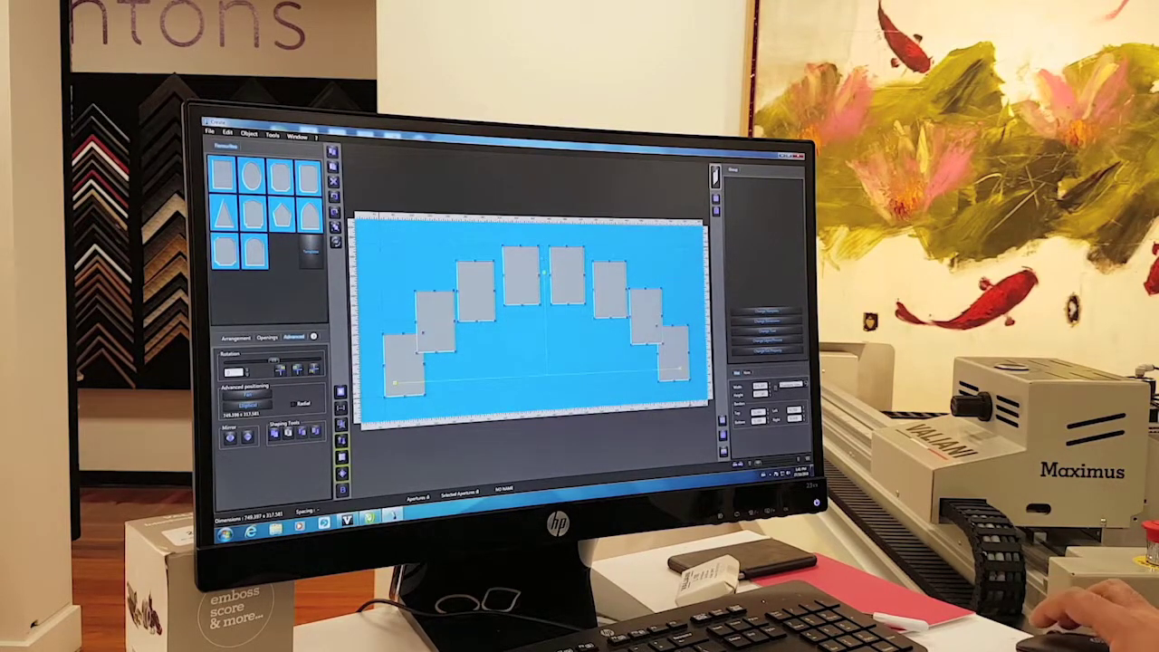
left_click(259, 395)
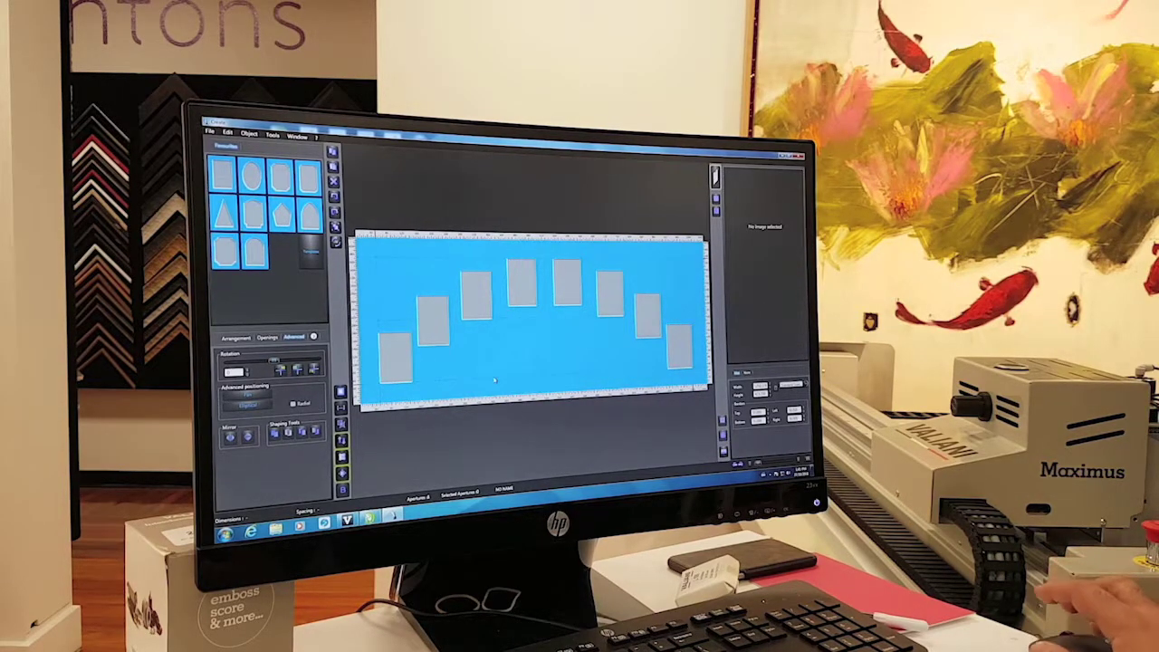
- Turn the mat to portrait and back to landscape, then reselect all openings
left_click_drag(381, 263, 688, 376)
left_click(226, 342)
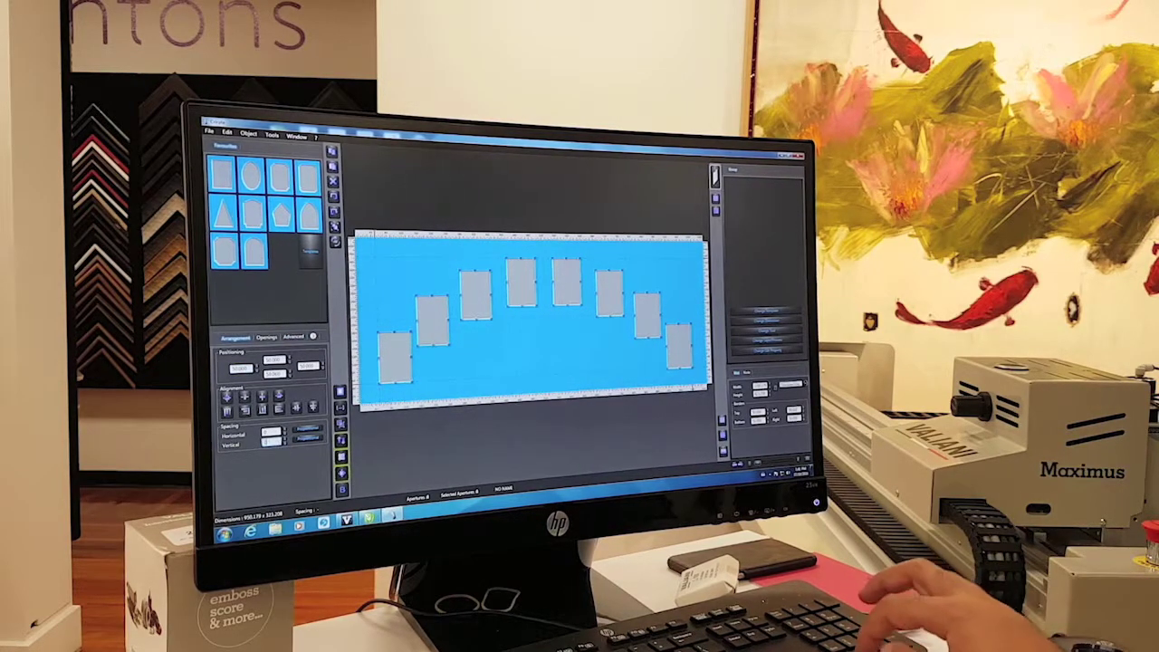
key("ctrl+r")
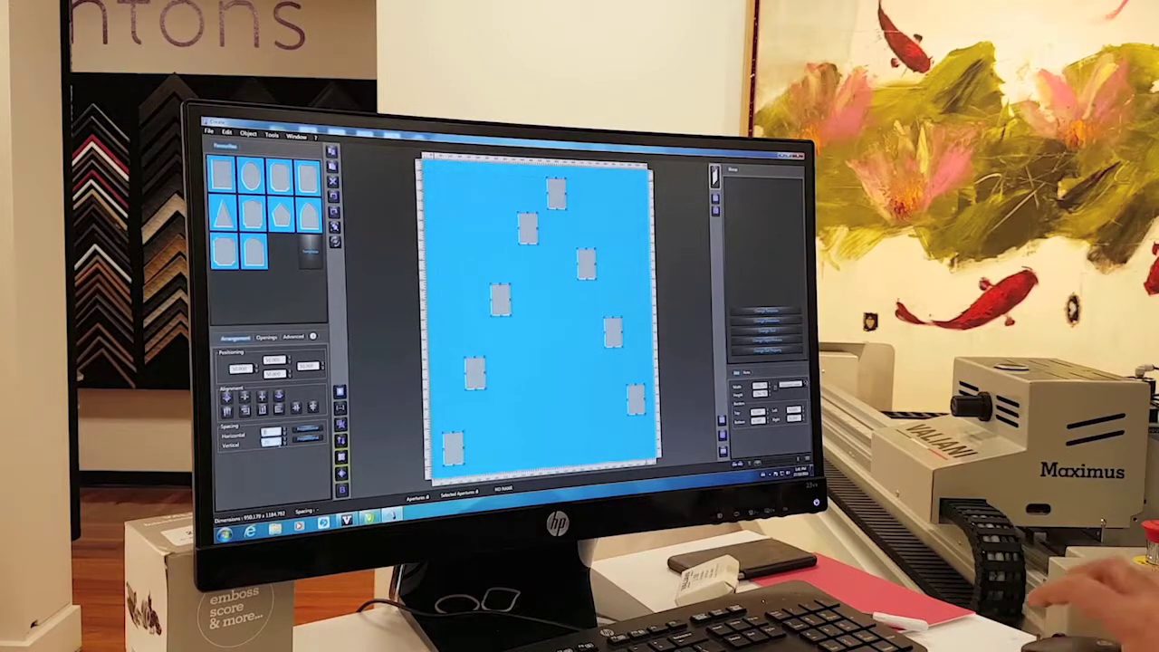
key("ctrl+r")
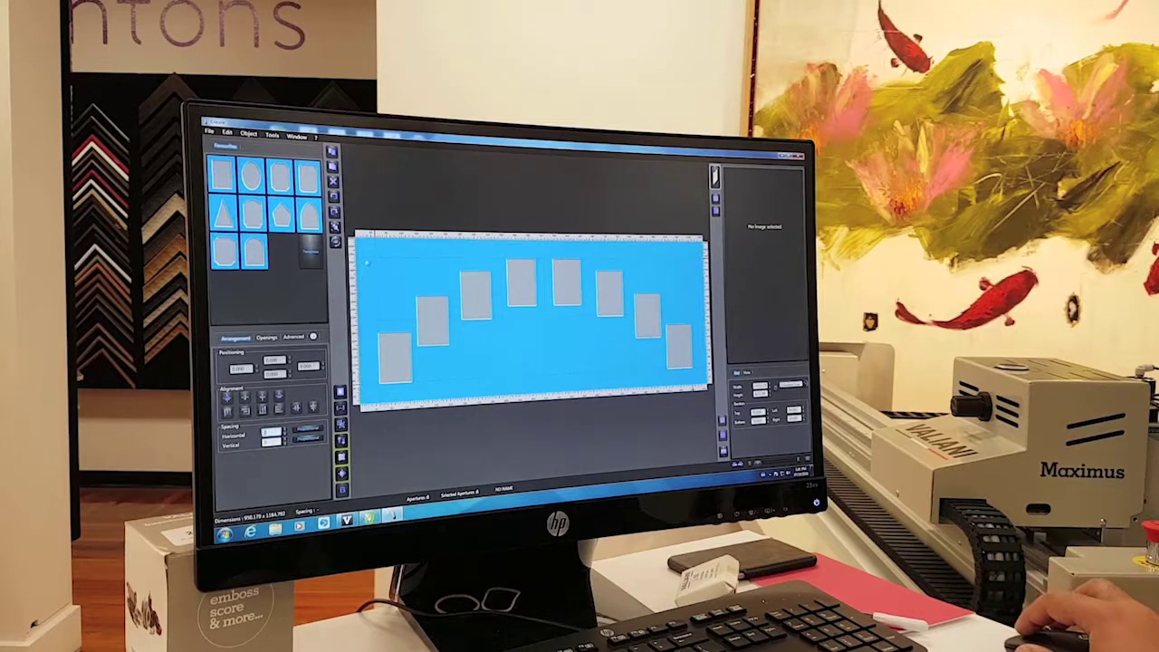
left_click_drag(368, 261, 672, 357)
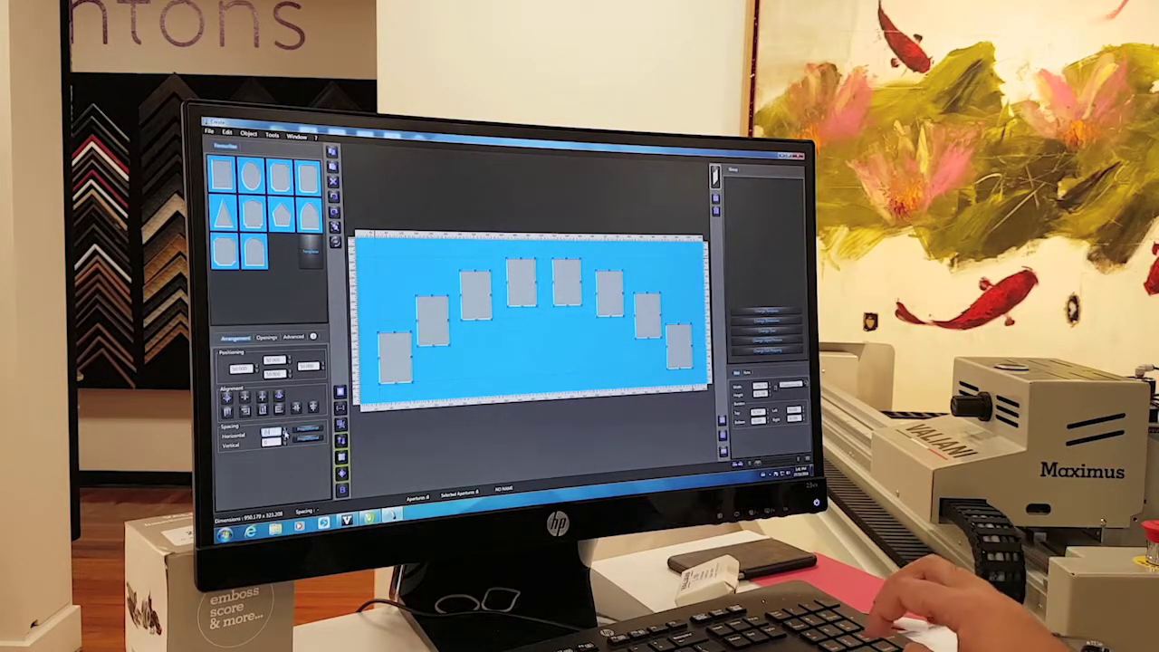
key("Return")
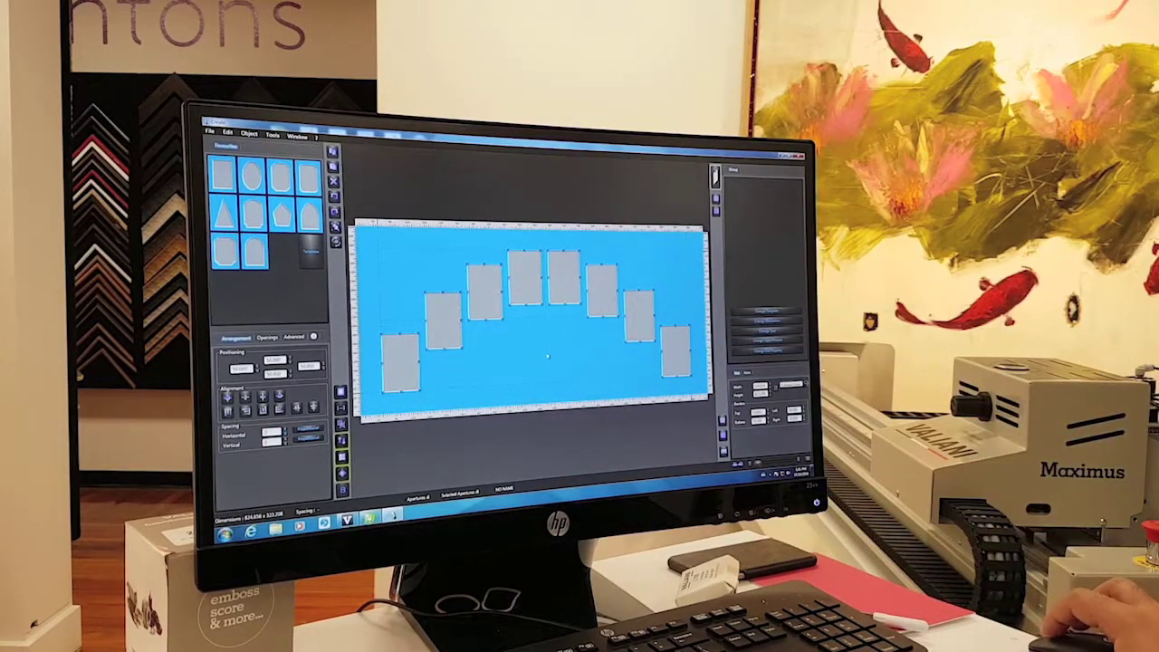
- Apply Radial positioning to ring the eight openings around the centre, adjusting the spread
left_click_drag(401, 265, 672, 374)
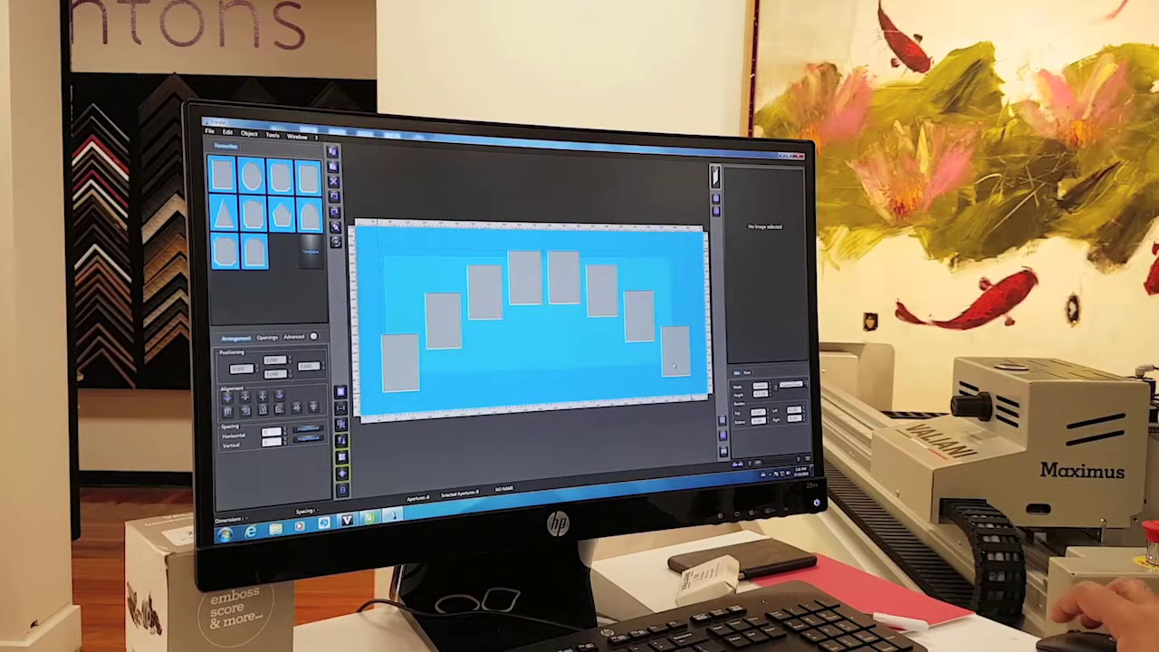
left_click(297, 337)
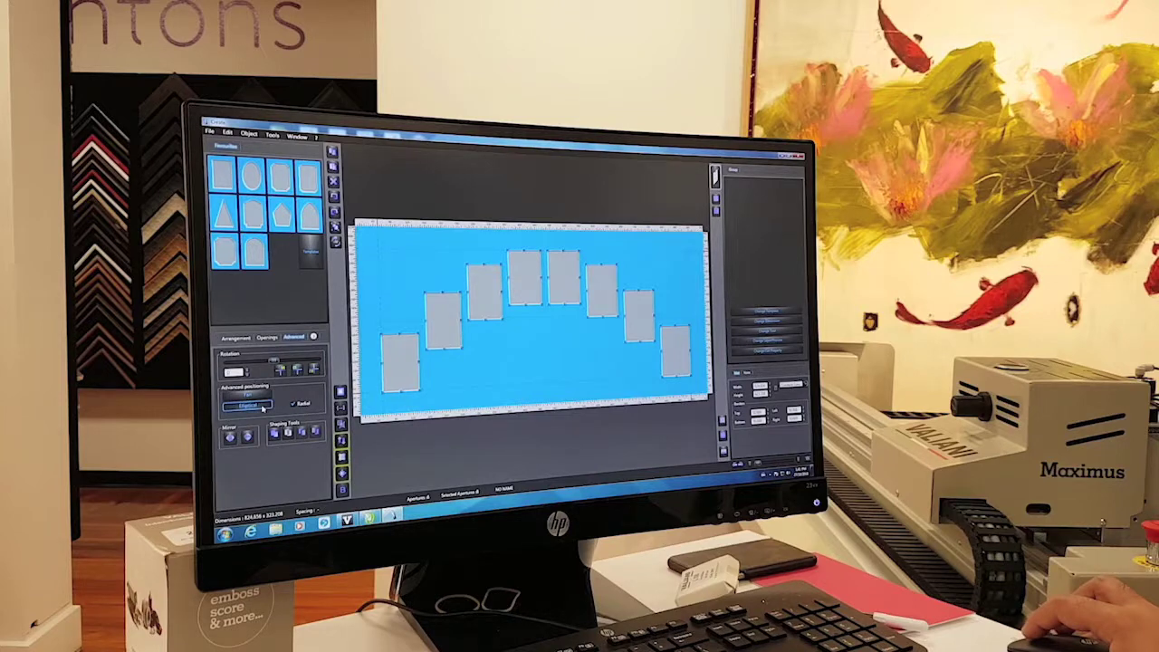
left_click(263, 407)
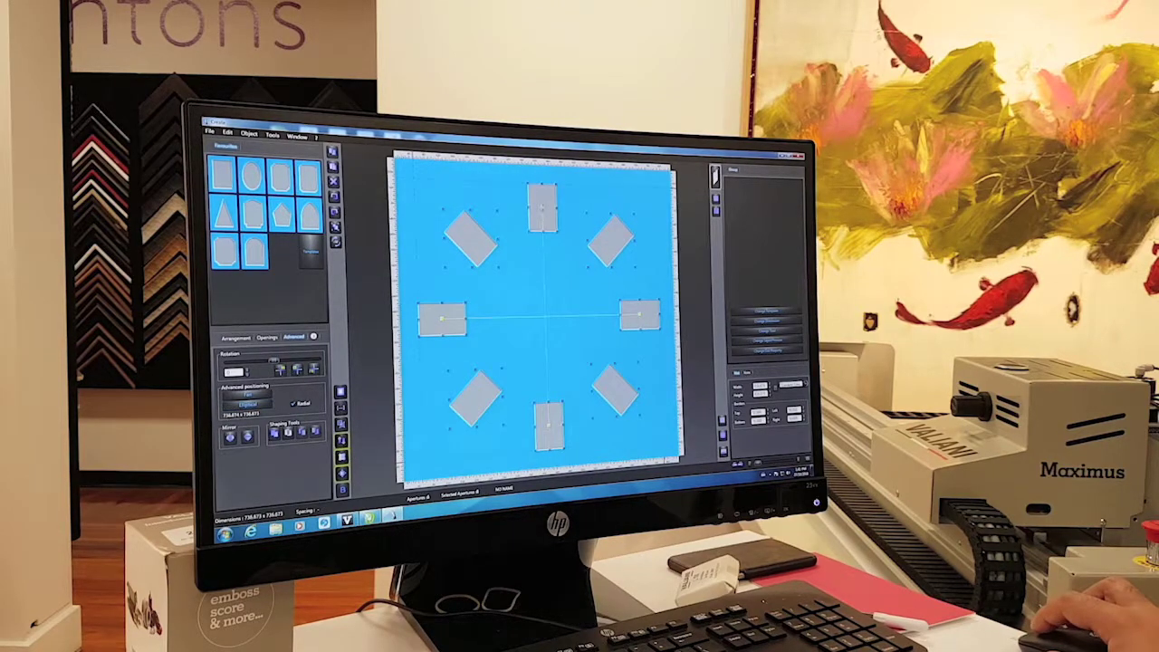
left_click(263, 407)
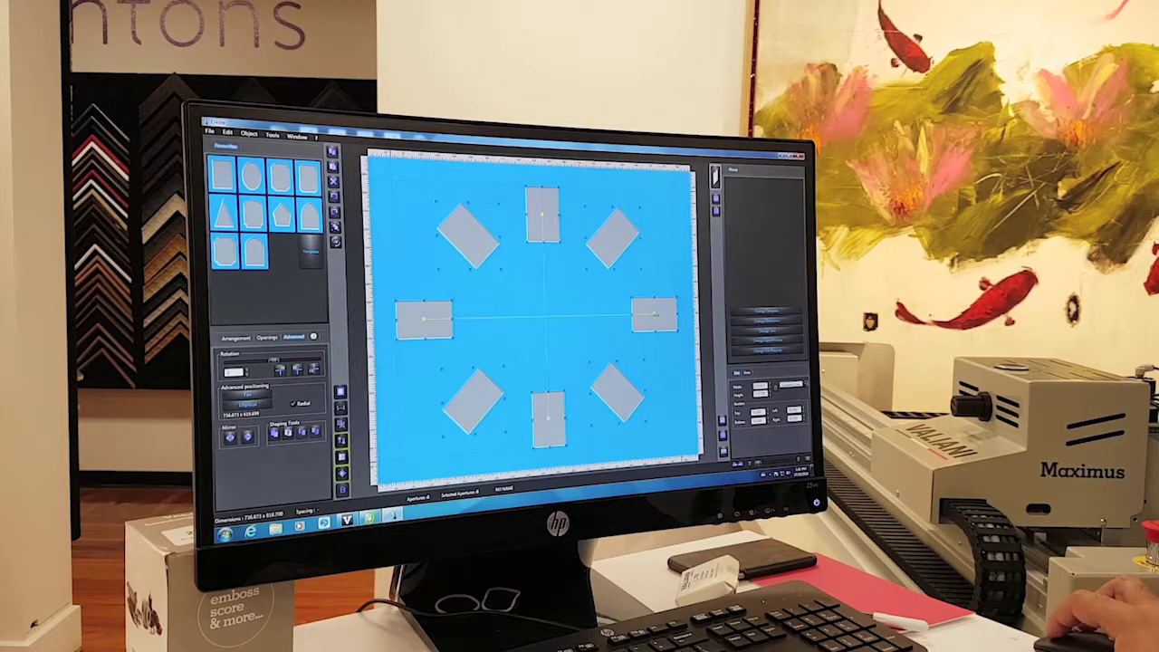
left_click(263, 408)
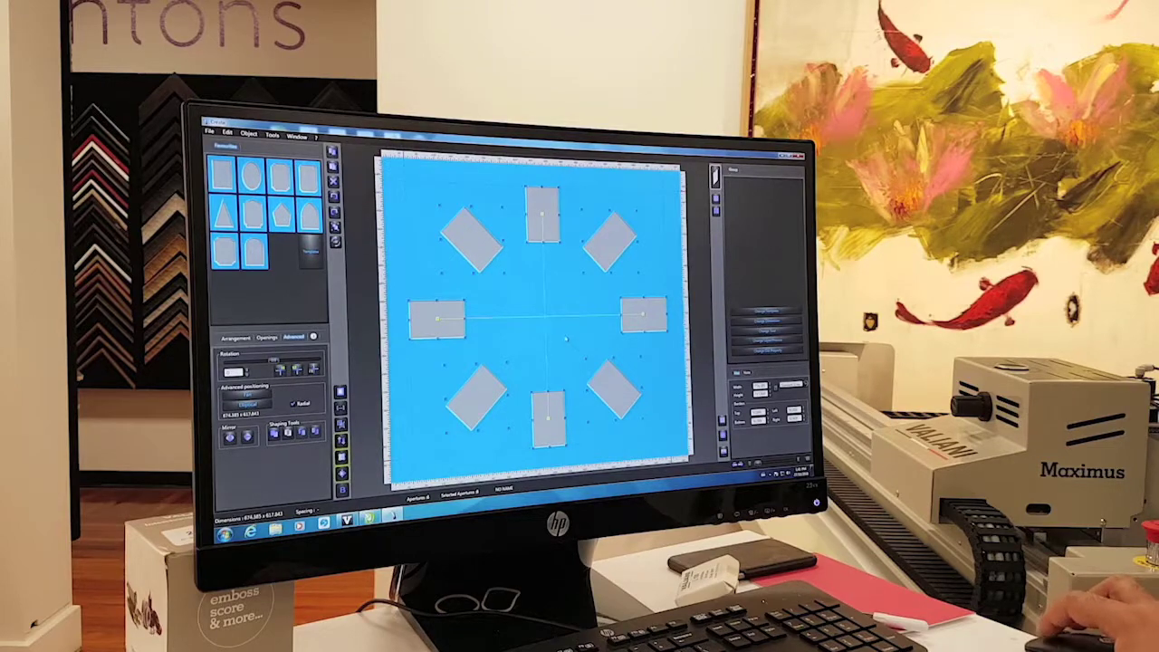
left_click(566, 336)
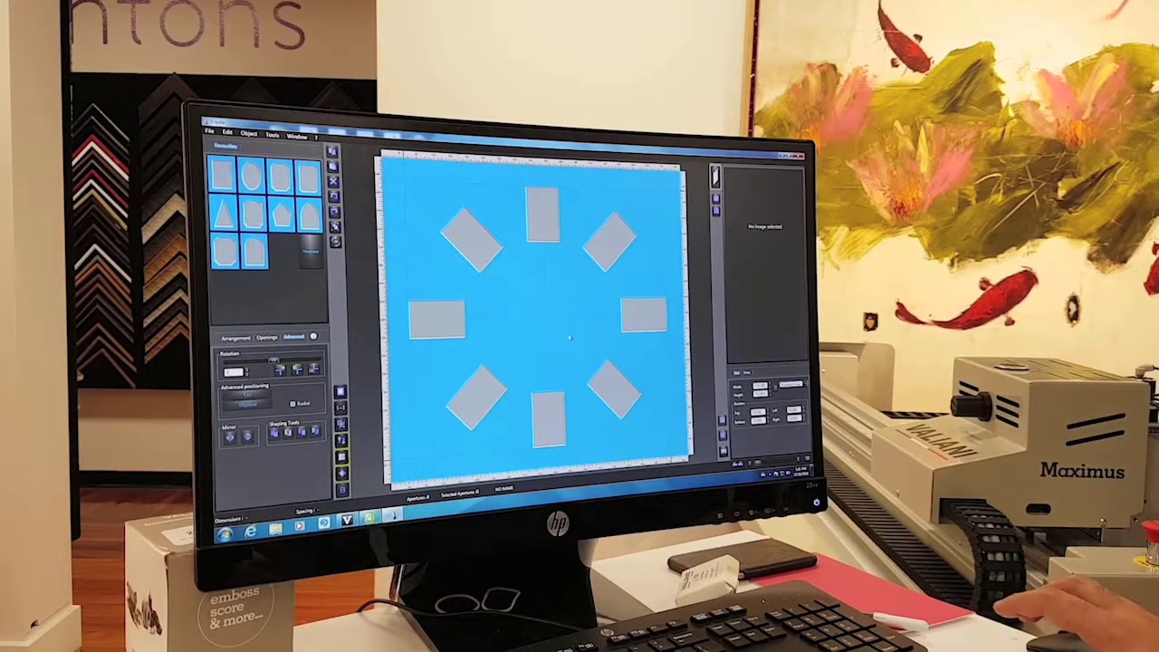